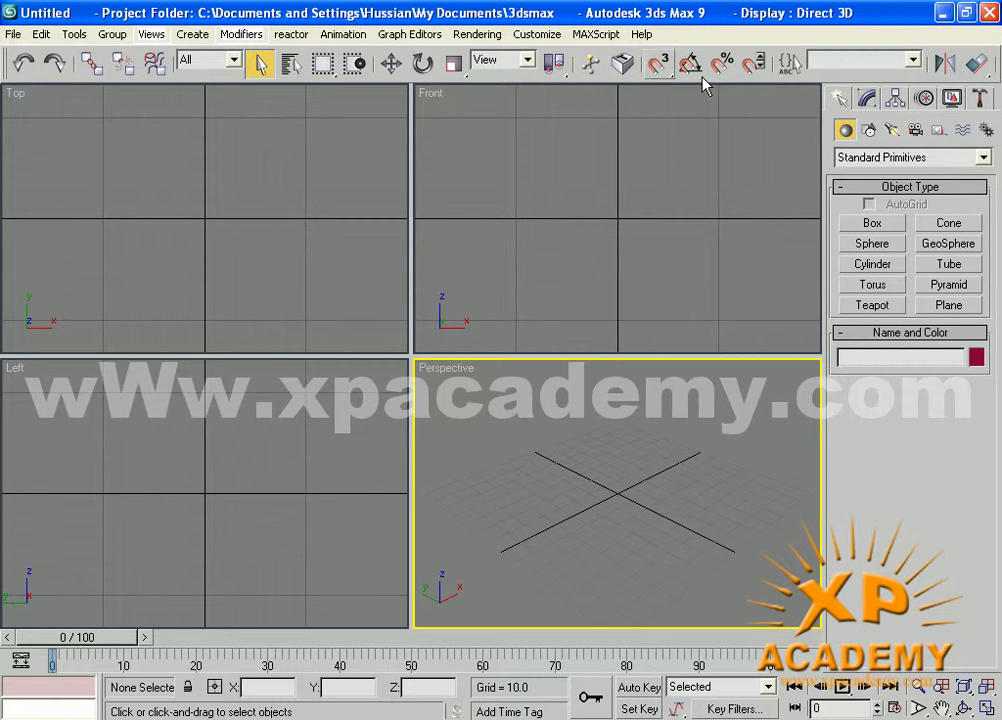
# Step: Pan the main toolbar left to bring its far-right buttons into view
pyautogui.moveTo(521, 75)
pyautogui.mouseDown()
pyautogui.moveTo(643, 55)
pyautogui.moveTo(525, 75)
pyautogui.mouseUp()
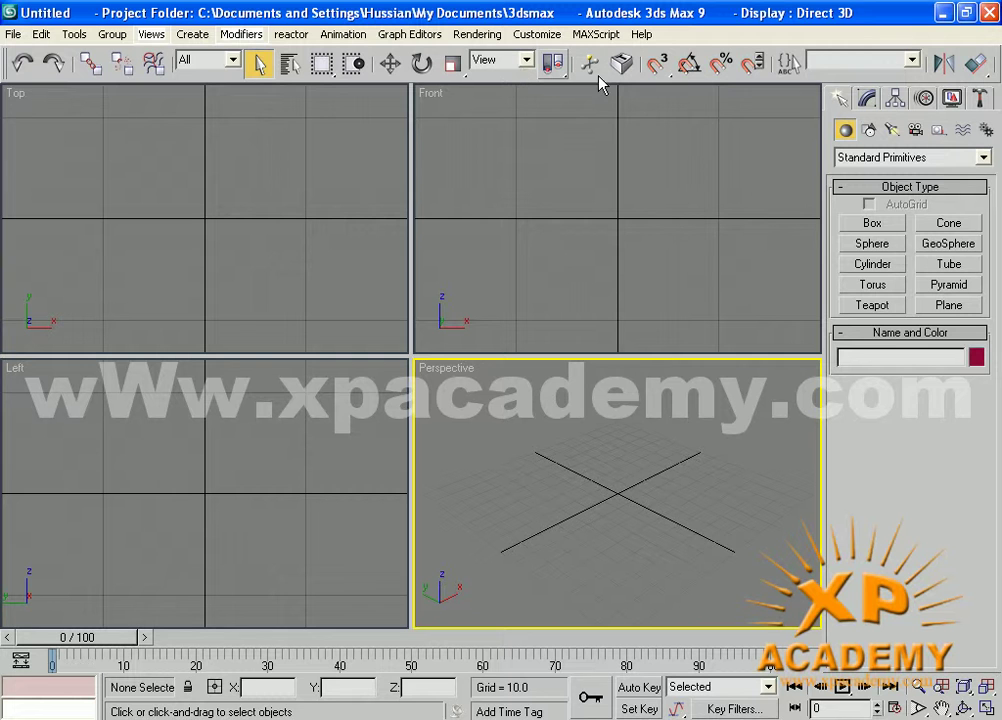
pyautogui.moveTo(548, 76); pyautogui.dragTo(297, 70)
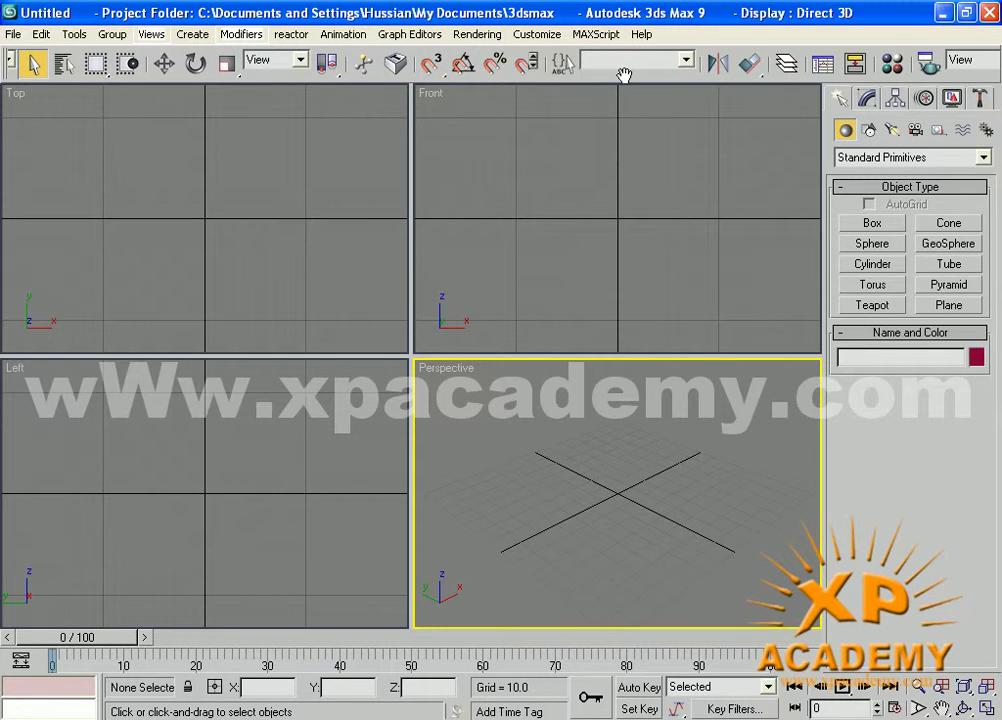
# Step: Turn on the Layers toolbar from the toolbar list and dock it vertically on the left edge
pyautogui.rightClick(625, 74)
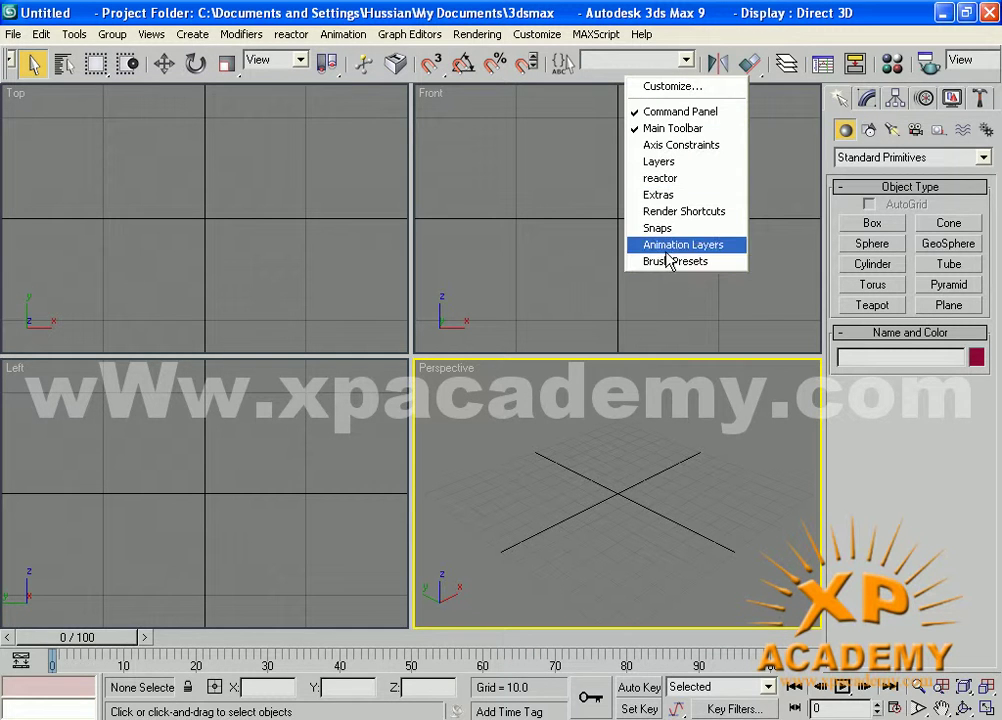
pyautogui.click(662, 162)
pyautogui.moveTo(251, 109)
pyautogui.mouseDown()
pyautogui.moveTo(547, 159)
pyautogui.moveTo(430, 189)
pyautogui.mouseUp()
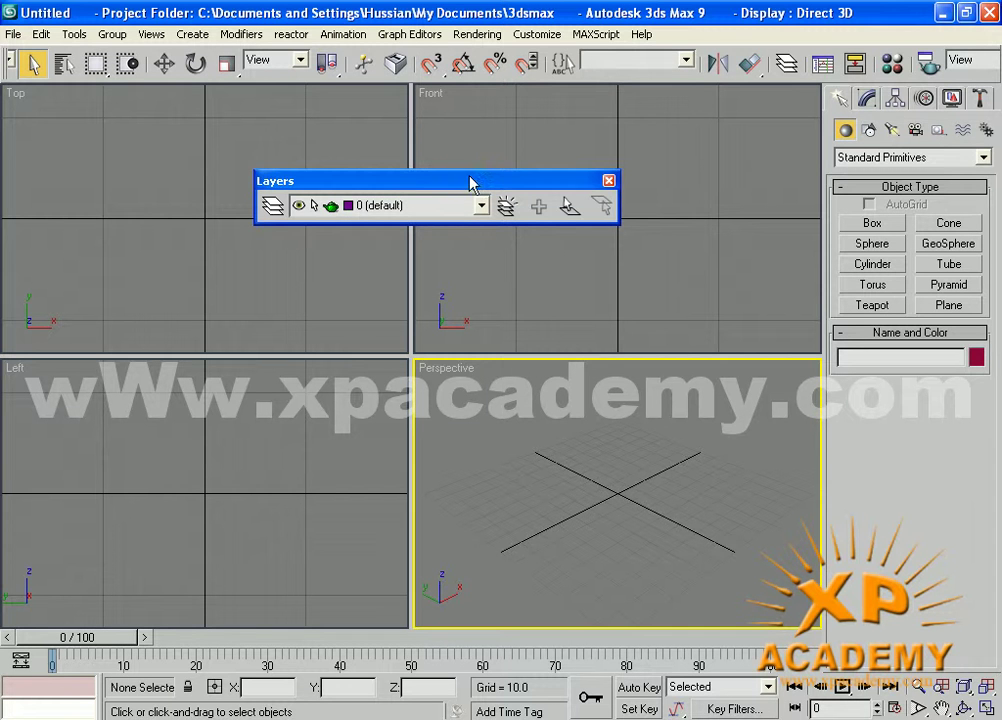
pyautogui.moveTo(470, 186)
pyautogui.mouseDown()
pyautogui.moveTo(502, 186)
pyautogui.moveTo(5, 185)
pyautogui.mouseUp()
pyautogui.moveTo(3, 183); pyautogui.dragTo(10, 105)
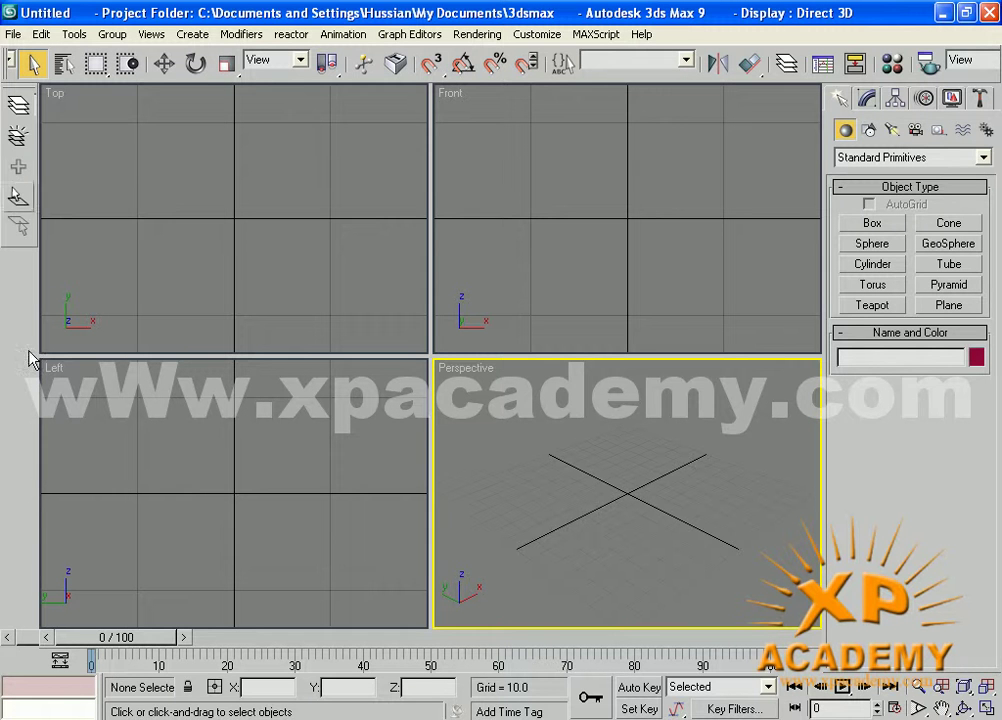
# Step: Pull the Layers toolbar off the left edge, dock it under the main toolbar, then float it again
pyautogui.moveTo(20, 100); pyautogui.dragTo(483, 139)
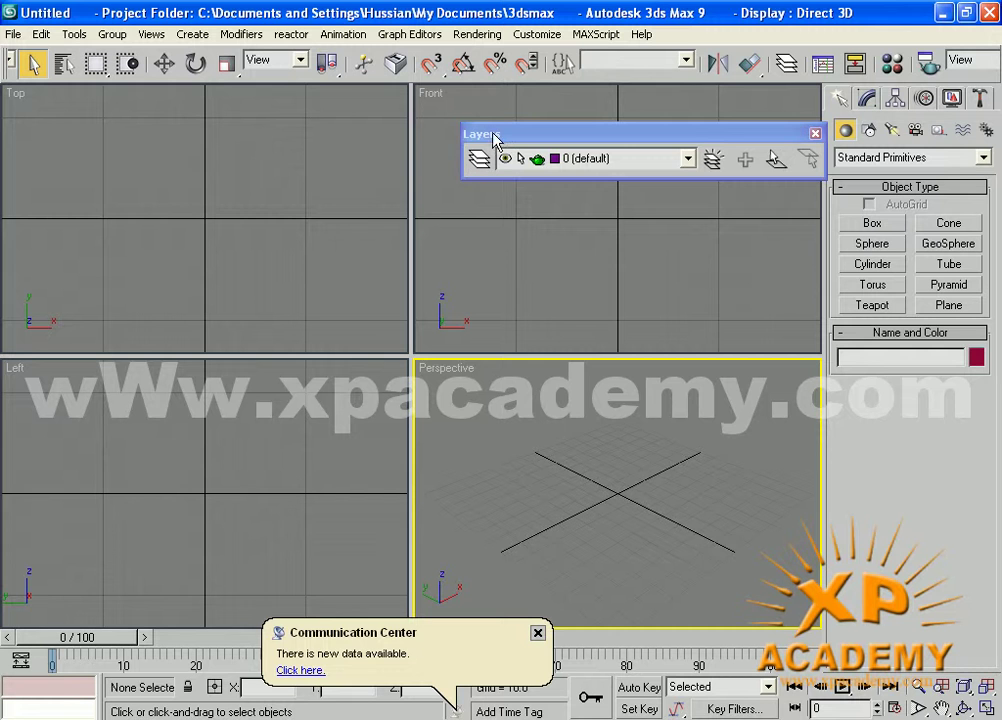
pyautogui.click(538, 635)
pyautogui.moveTo(541, 140)
pyautogui.mouseDown()
pyautogui.moveTo(355, 230)
pyautogui.moveTo(291, 98)
pyautogui.mouseUp()
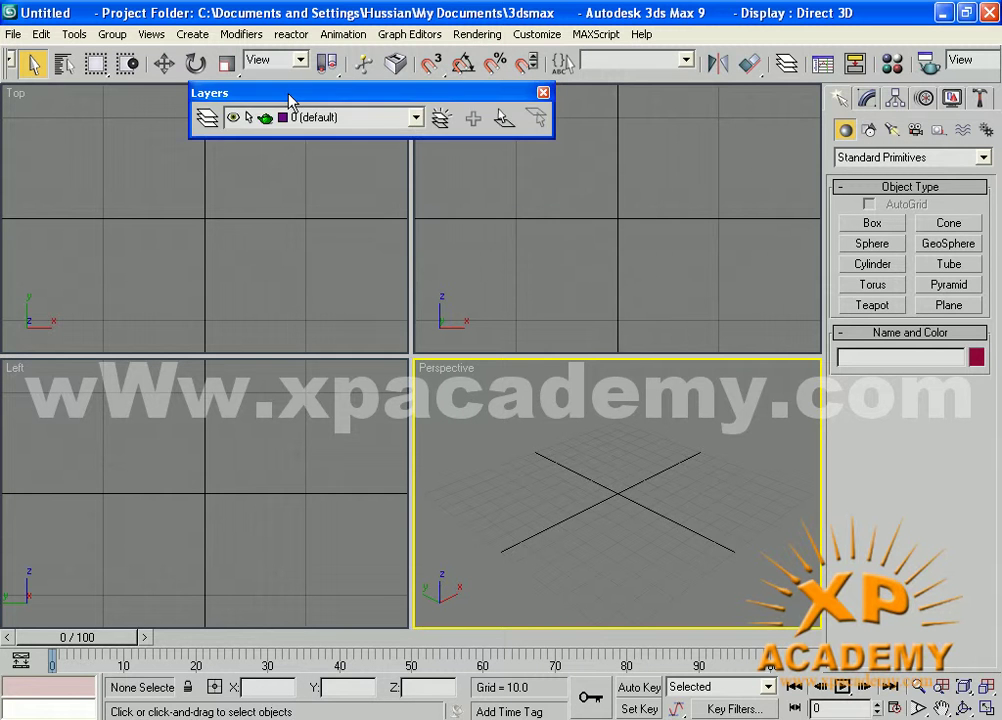
pyautogui.doubleClick(291, 98)
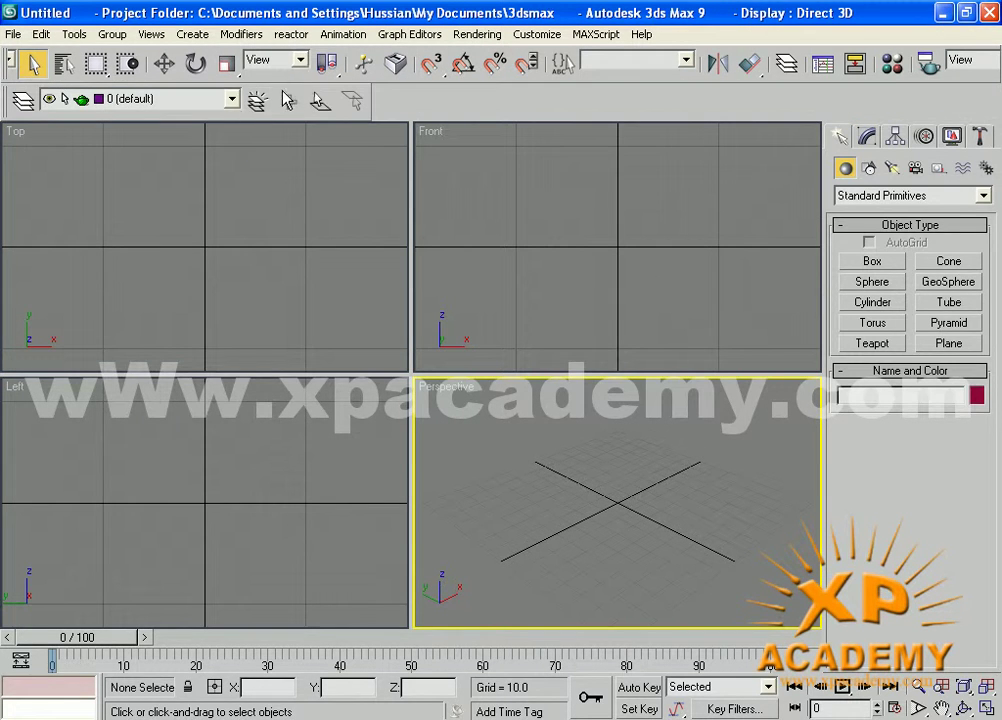
pyautogui.moveTo(6, 100)
pyautogui.mouseDown()
pyautogui.moveTo(278, 219)
pyautogui.moveTo(212, 240)
pyautogui.moveTo(385, 222)
pyautogui.mouseUp()
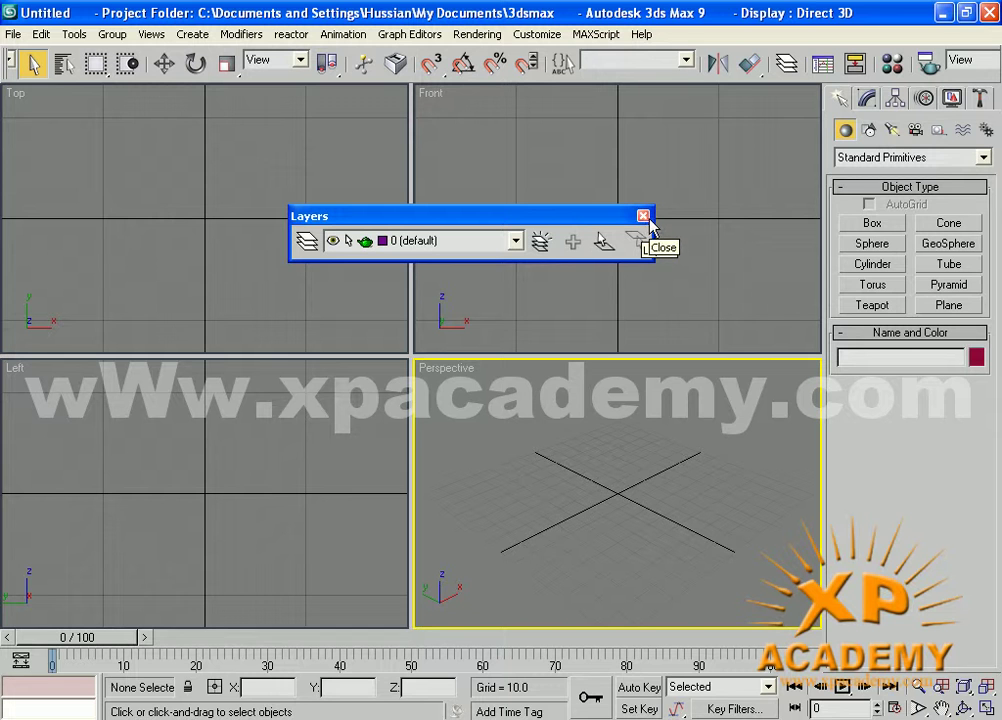
# Step: Hide the floating Layers toolbar from its toolbar options menu
pyautogui.moveTo(597, 222)
pyautogui.mouseDown()
pyautogui.moveTo(688, 148)
pyautogui.moveTo(684, 140)
pyautogui.mouseUp()
pyautogui.rightClick(589, 140)
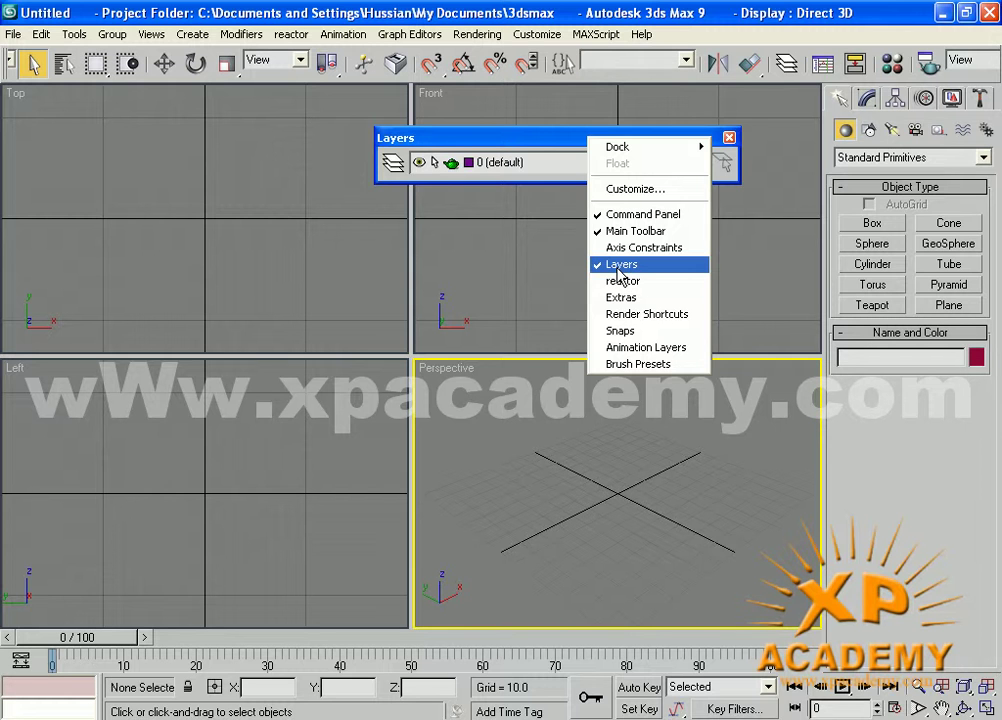
pyautogui.click(620, 266)
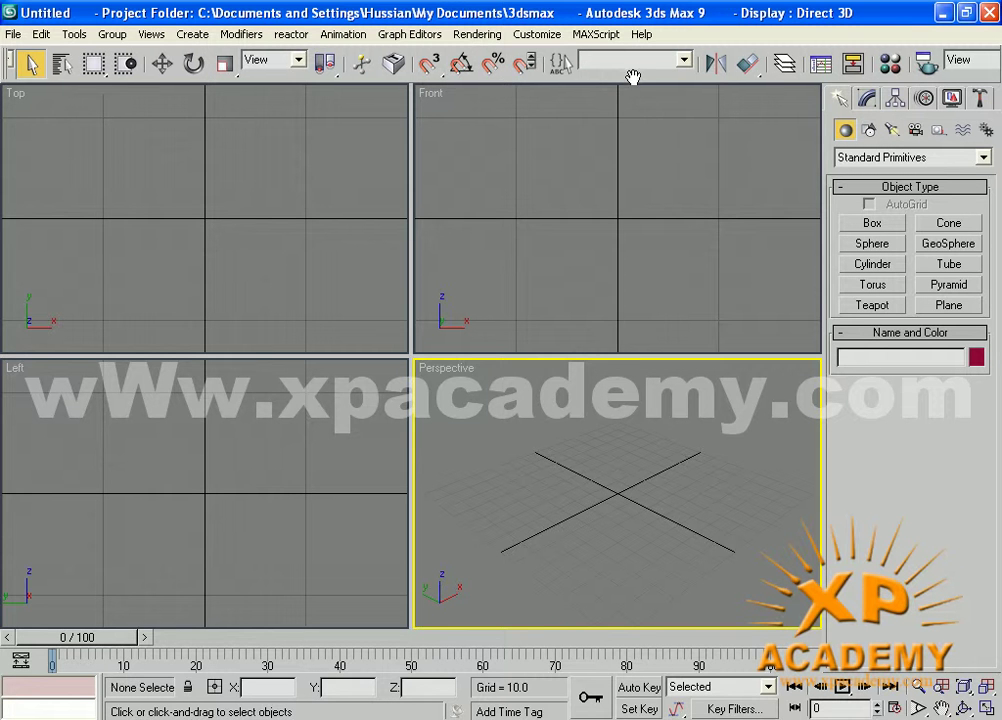
# Step: Undock the main toolbar into a floating window and close it
pyautogui.moveTo(631, 74); pyautogui.dragTo(605, 188)
pyautogui.moveTo(12, 65); pyautogui.dragTo(215, 263)
pyautogui.moveTo(430, 245); pyautogui.dragTo(179, 250)
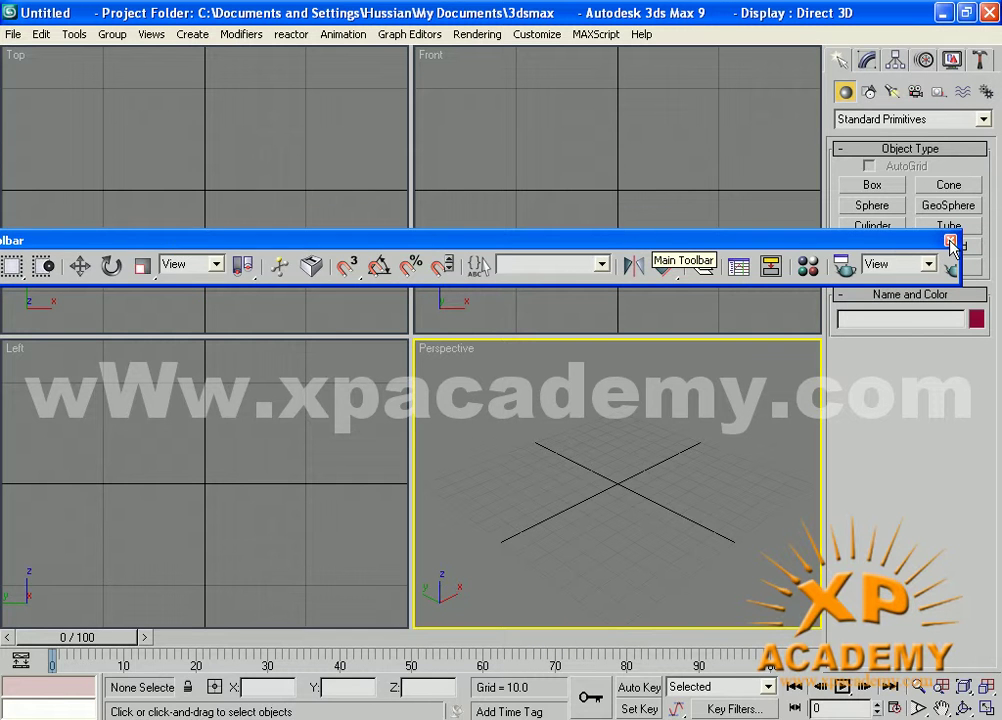
pyautogui.click(950, 241)
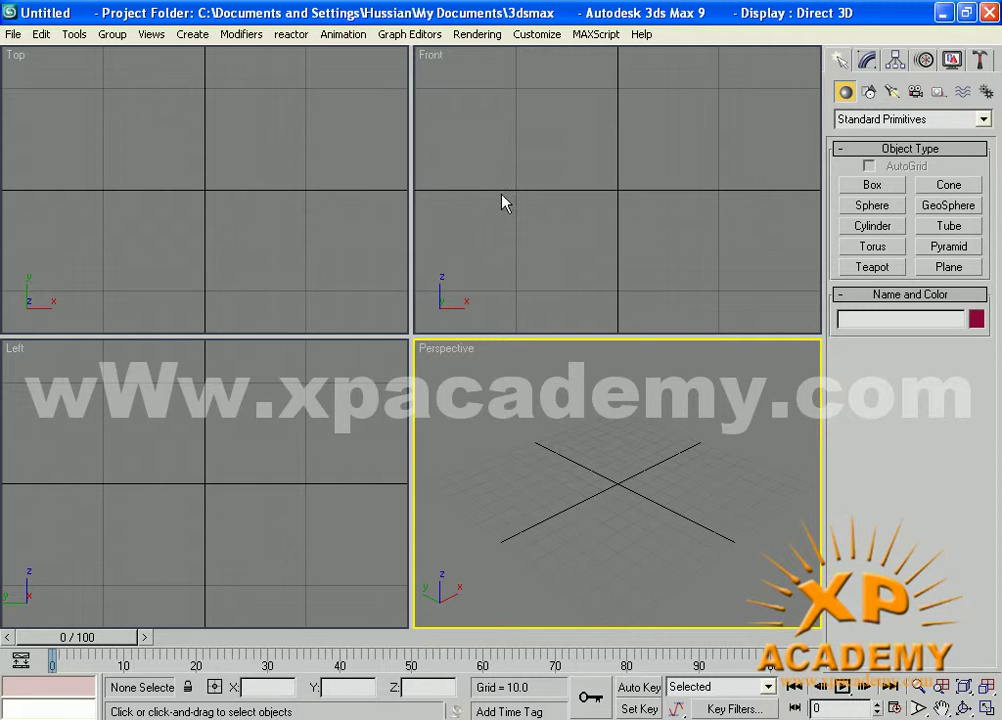
# Step: Show all floating toolbars via Customize > Show UI, then dock the Main Toolbar along the top
pyautogui.click(538, 36)
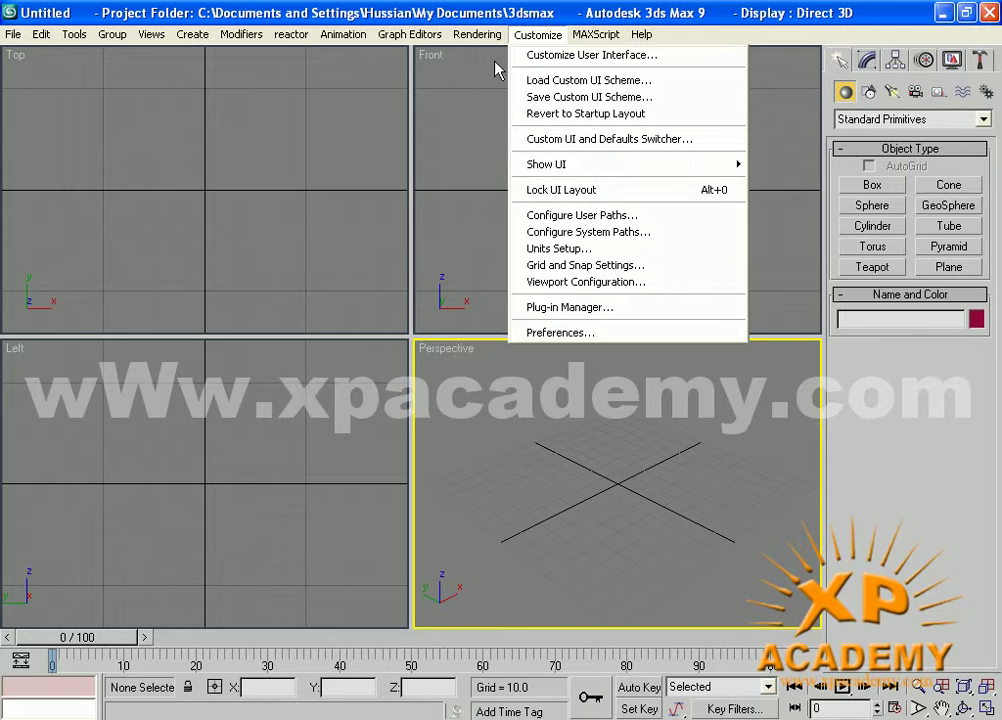
pyautogui.moveTo(546, 164)
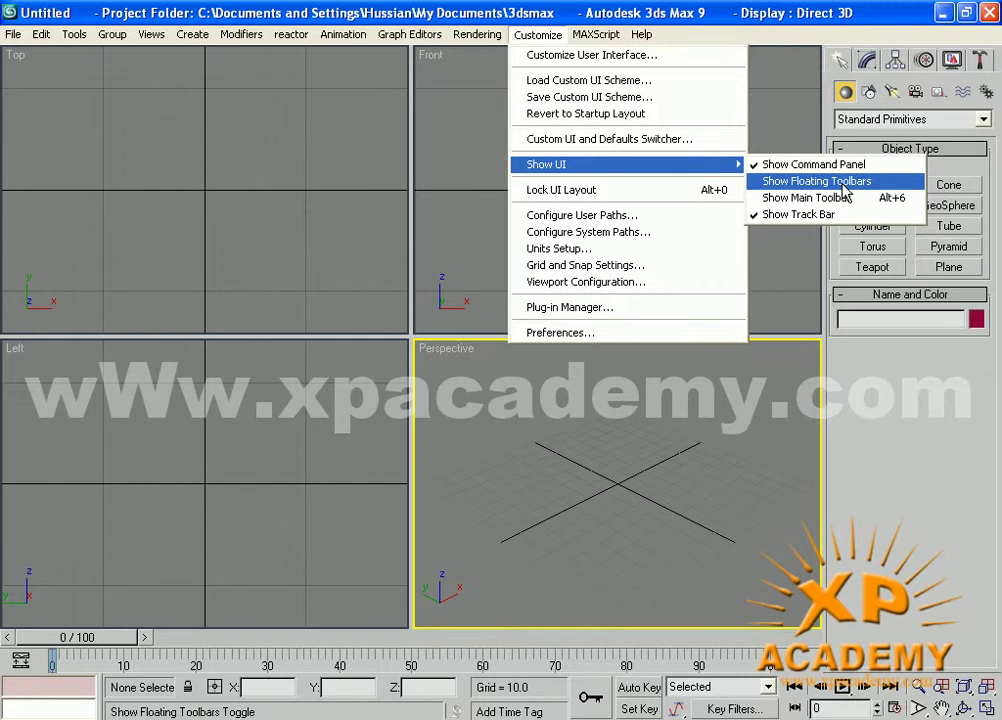
pyautogui.click(790, 186)
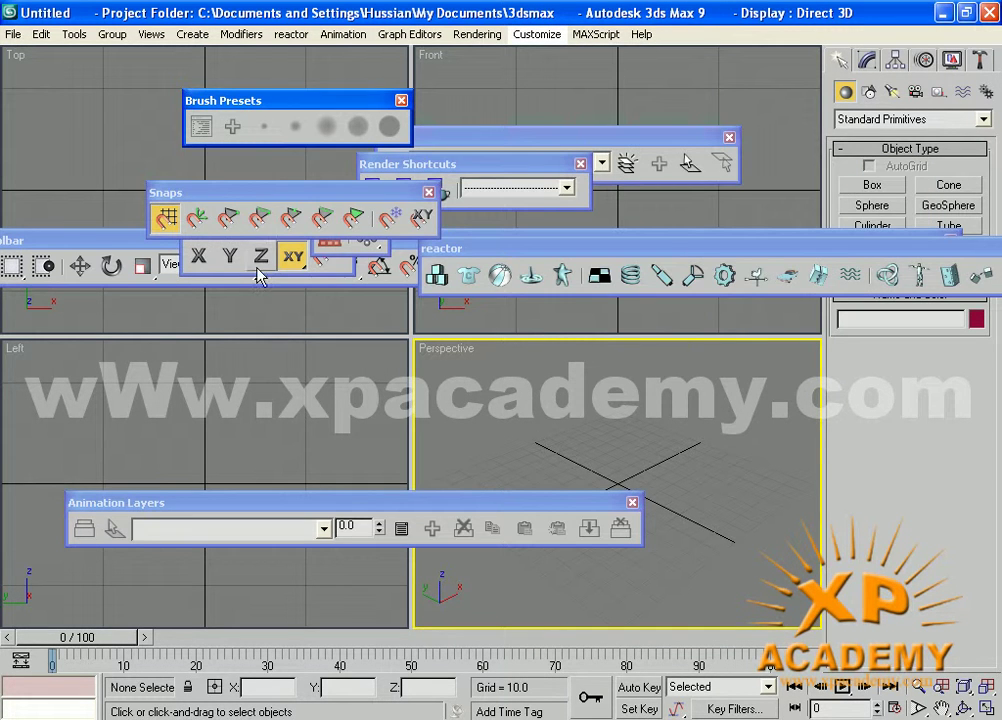
pyautogui.click(90, 240)
pyautogui.moveTo(279, 383)
pyautogui.mouseDown()
pyautogui.moveTo(301, 403)
pyautogui.moveTo(322, 387)
pyautogui.moveTo(442, 377)
pyautogui.mouseUp()
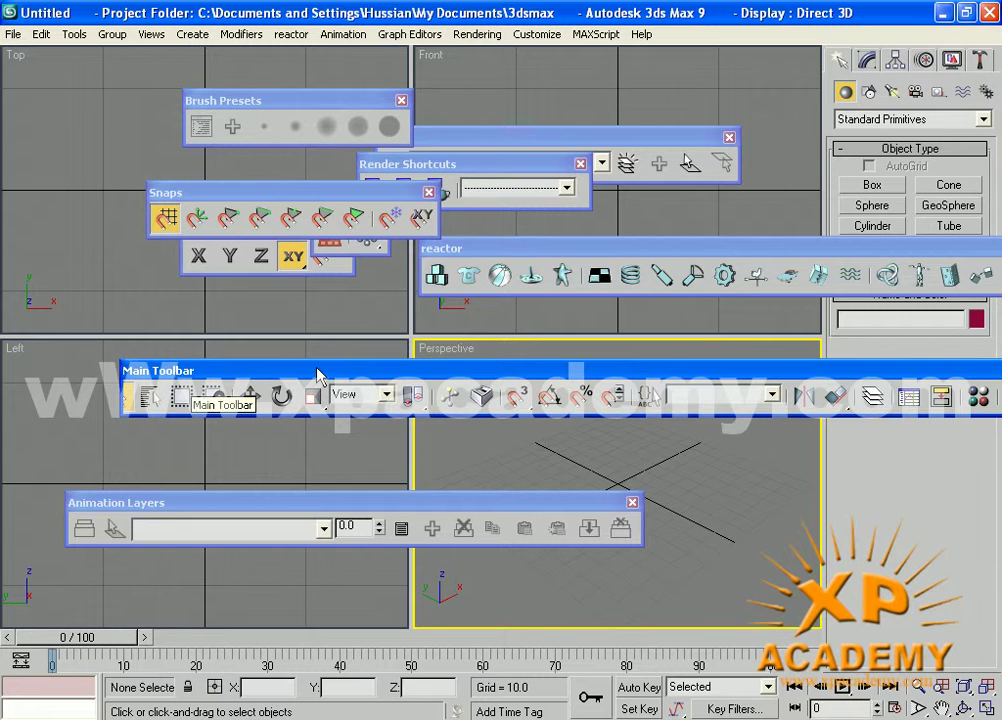
pyautogui.moveTo(318, 376); pyautogui.dragTo(201, 60)
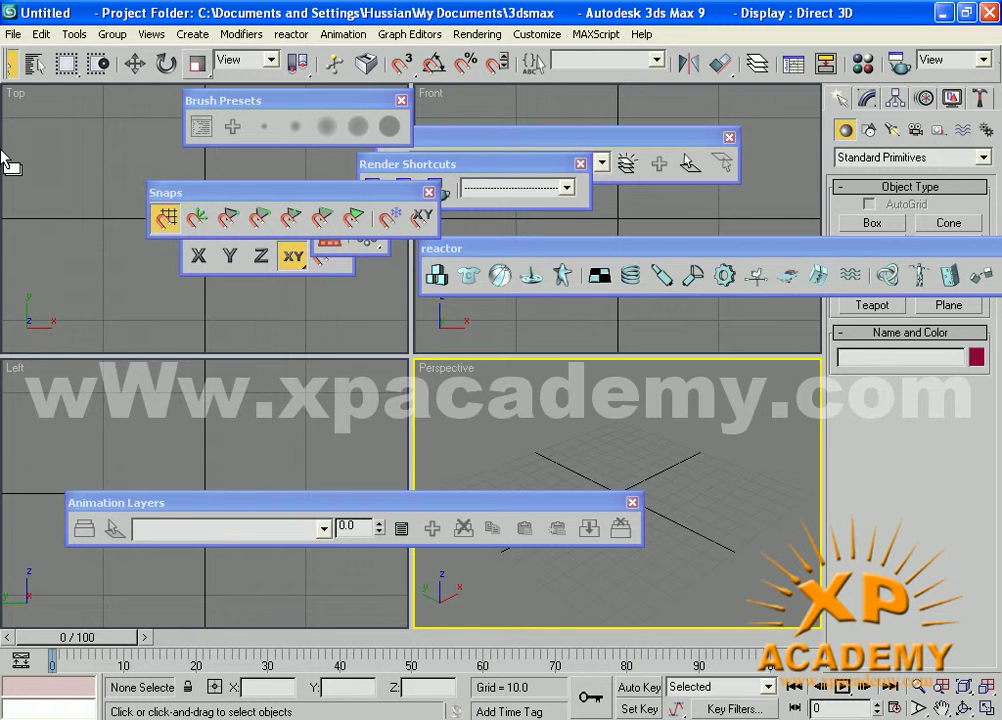
# Step: Dock the Brush Presets toolbar, float it again, and close it
pyautogui.doubleClick(278, 108)
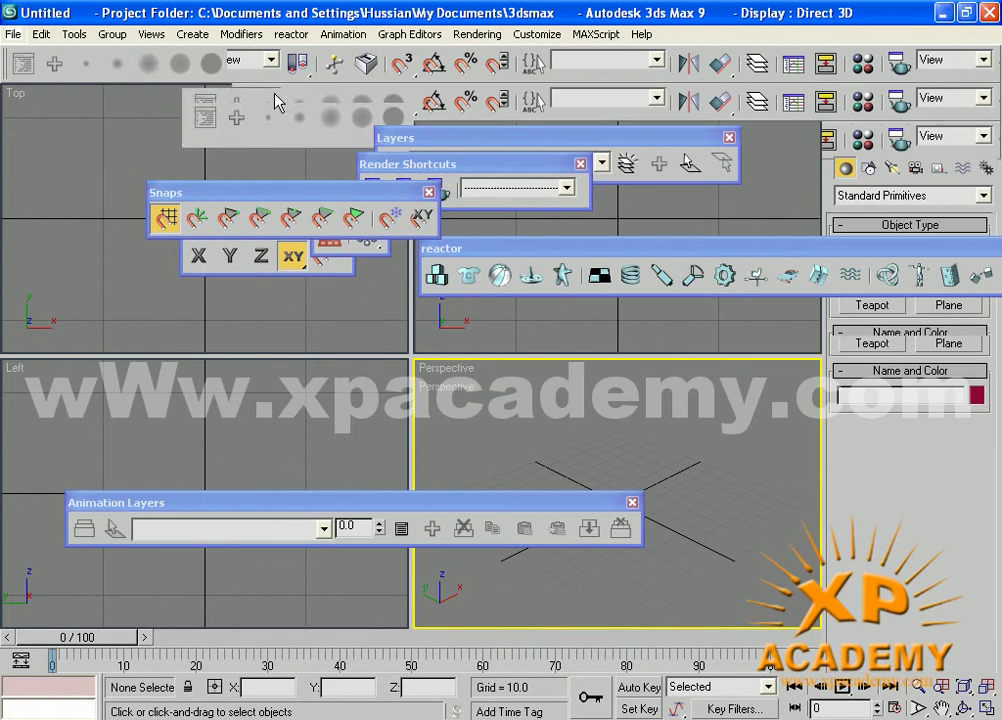
pyautogui.moveTo(9, 72); pyautogui.dragTo(38, 197)
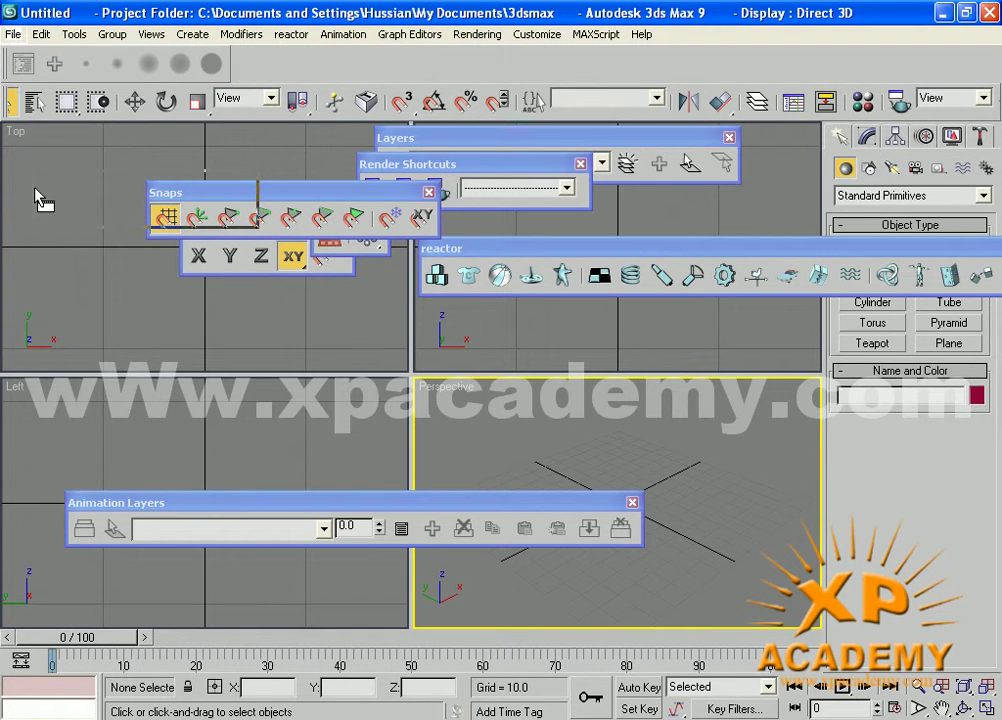
pyautogui.click(242, 179)
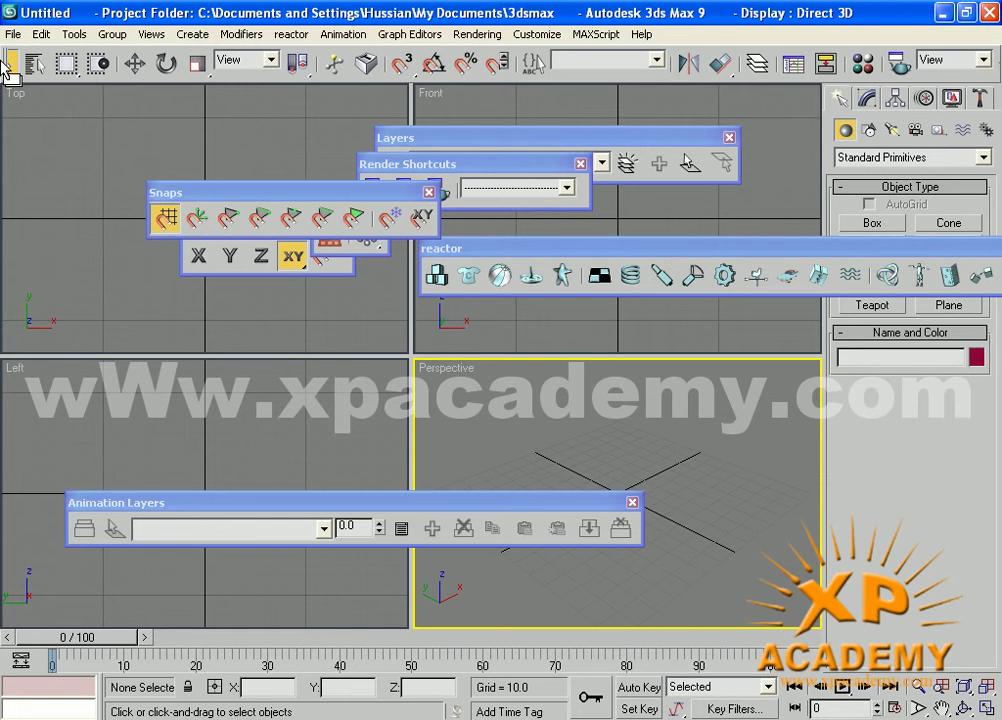
# Step: Re-dock the main toolbar at the top and slide the reactor toolbar left to show all its tools
pyautogui.moveTo(5, 61); pyautogui.dragTo(100, 390)
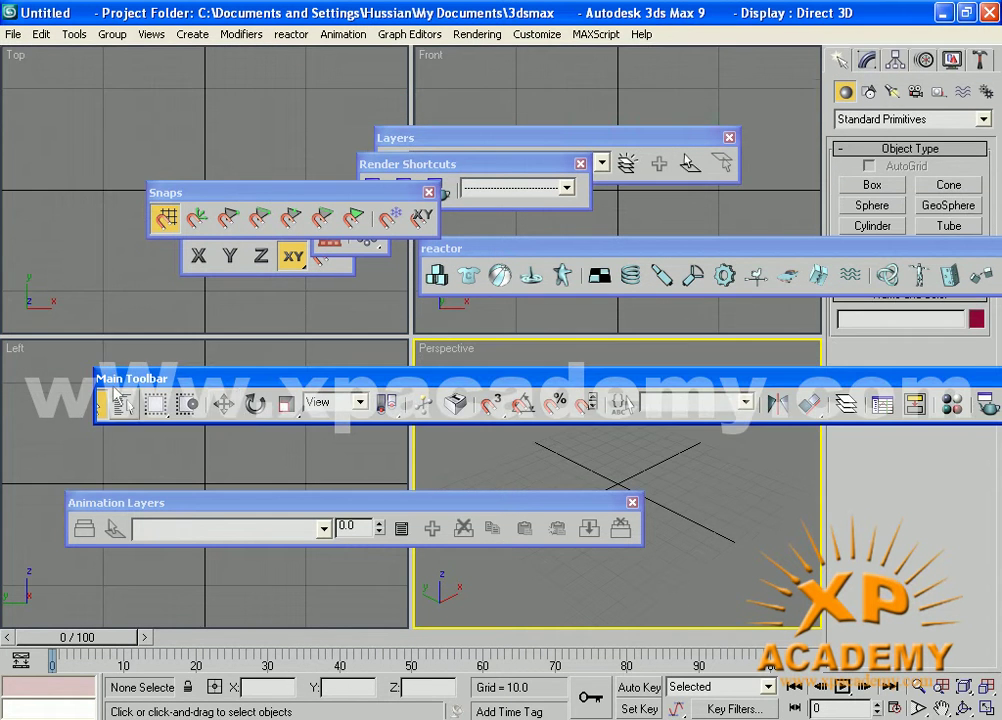
pyautogui.doubleClick(235, 380)
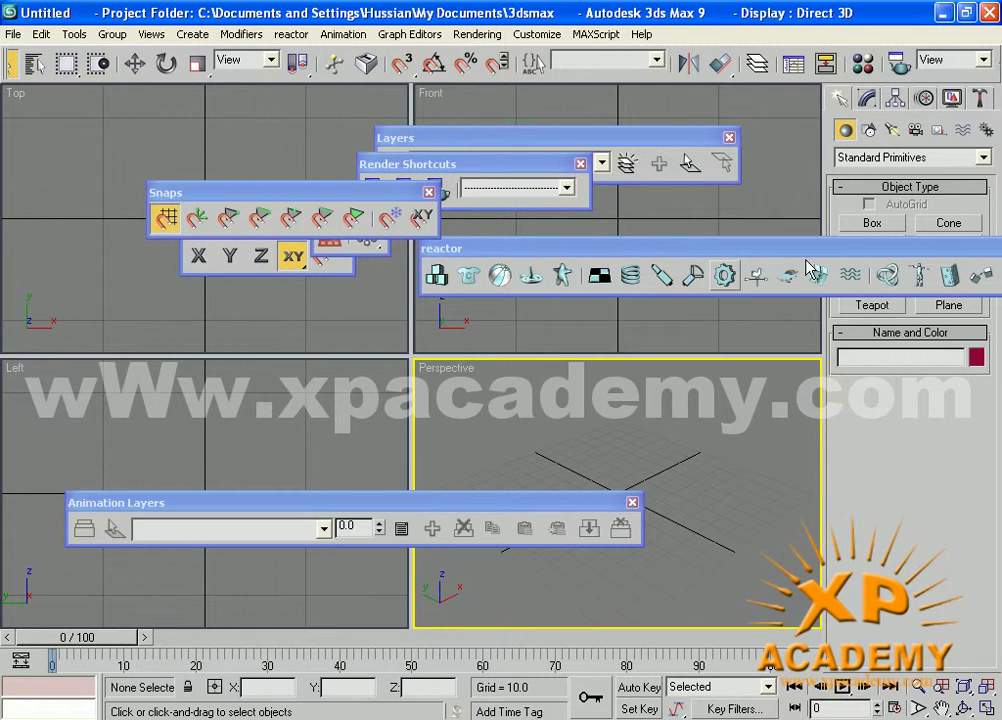
pyautogui.moveTo(783, 255); pyautogui.dragTo(380, 295)
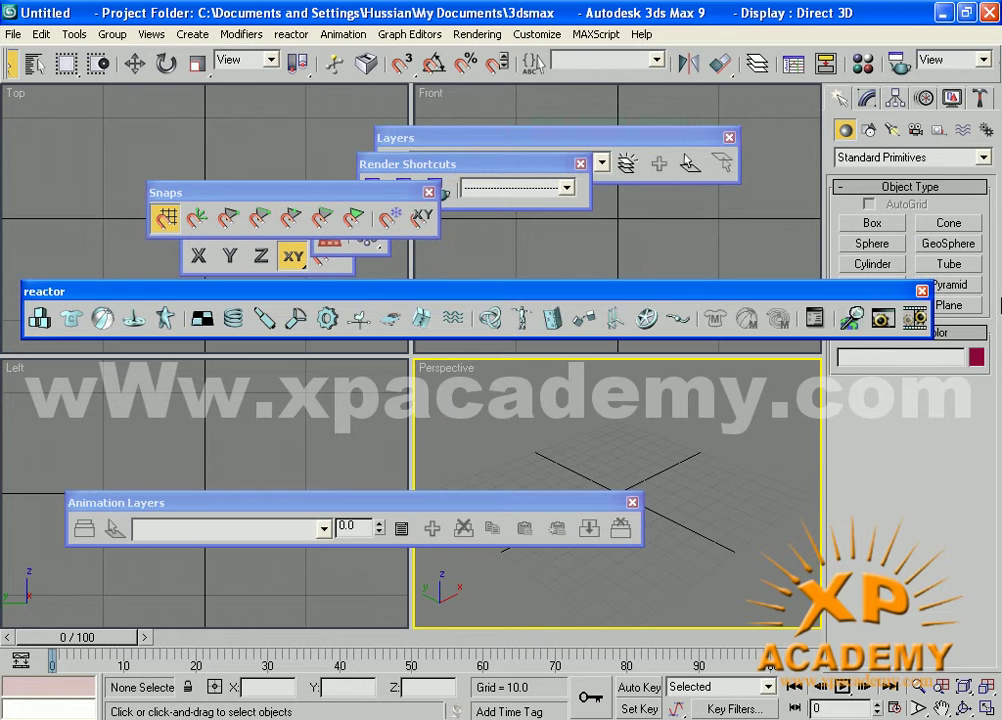
# Step: Close the reactor, Layers, Render Shortcuts, Snaps, Extras, Axis Constraints and Animation Layers toolbars
pyautogui.click(922, 291)
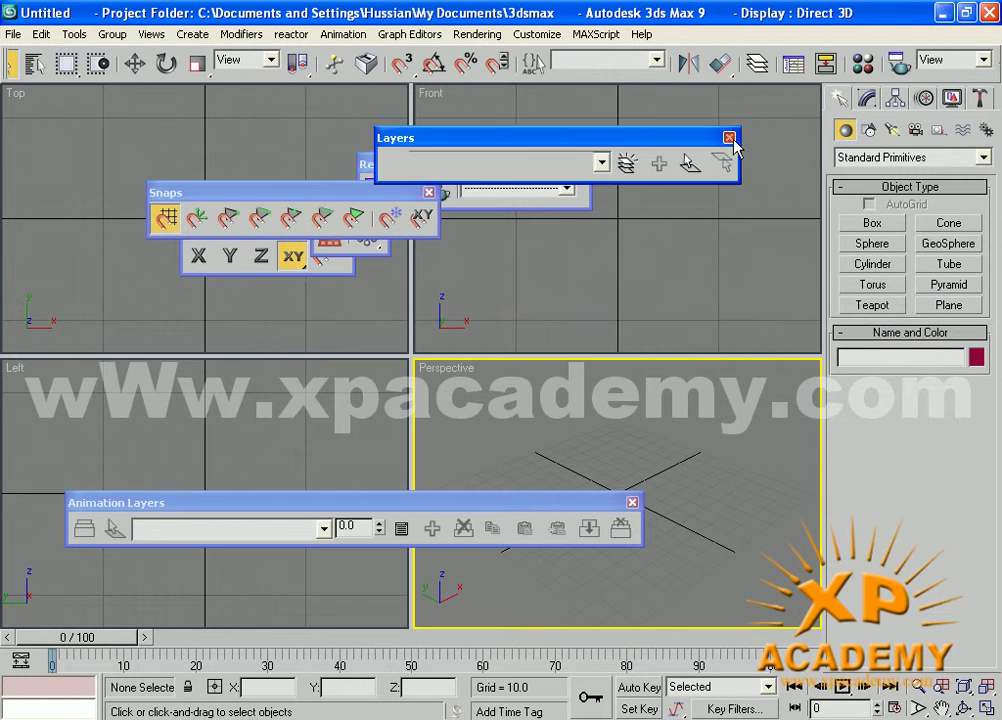
pyautogui.click(729, 137)
pyautogui.click(580, 164)
pyautogui.click(429, 192)
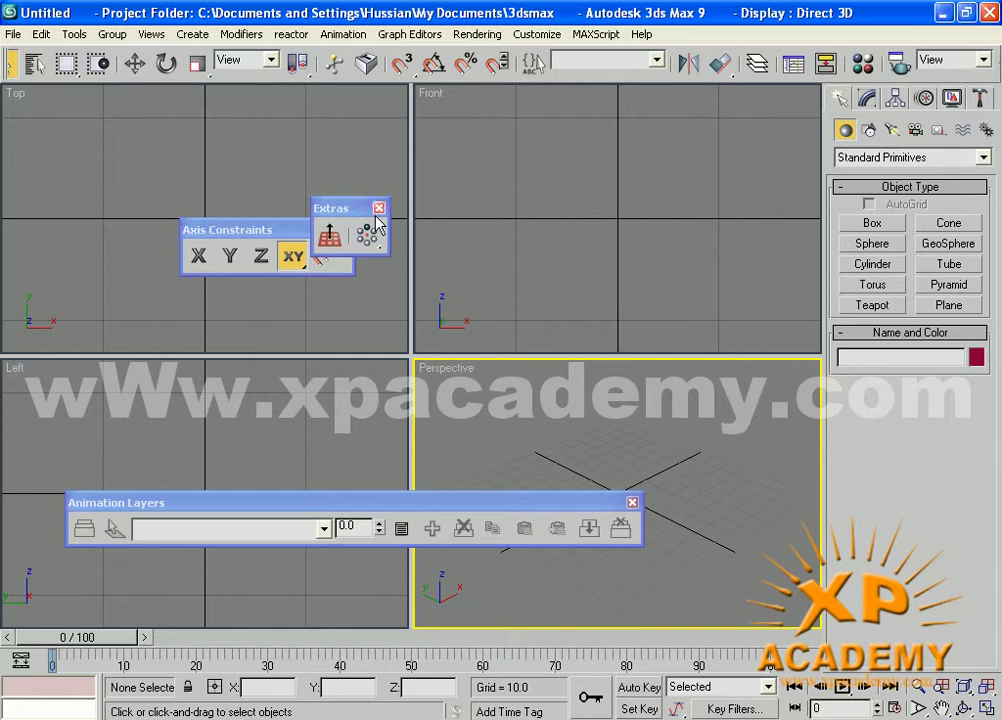
pyautogui.moveTo(361, 220); pyautogui.dragTo(680, 97)
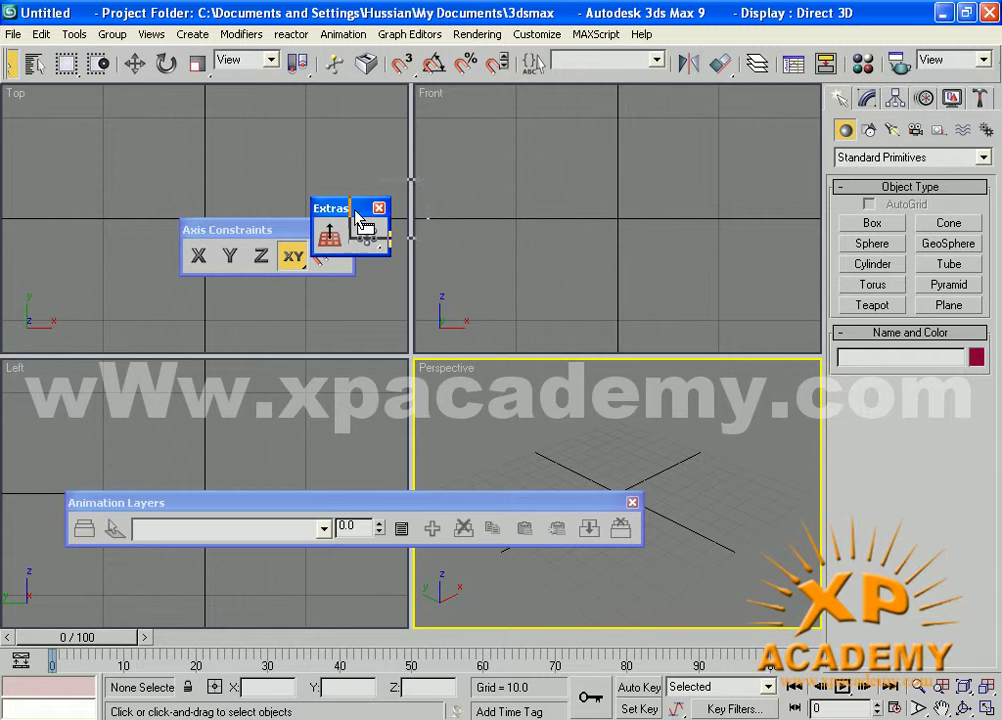
pyautogui.moveTo(680, 97); pyautogui.dragTo(443, 117)
pyautogui.click(455, 110)
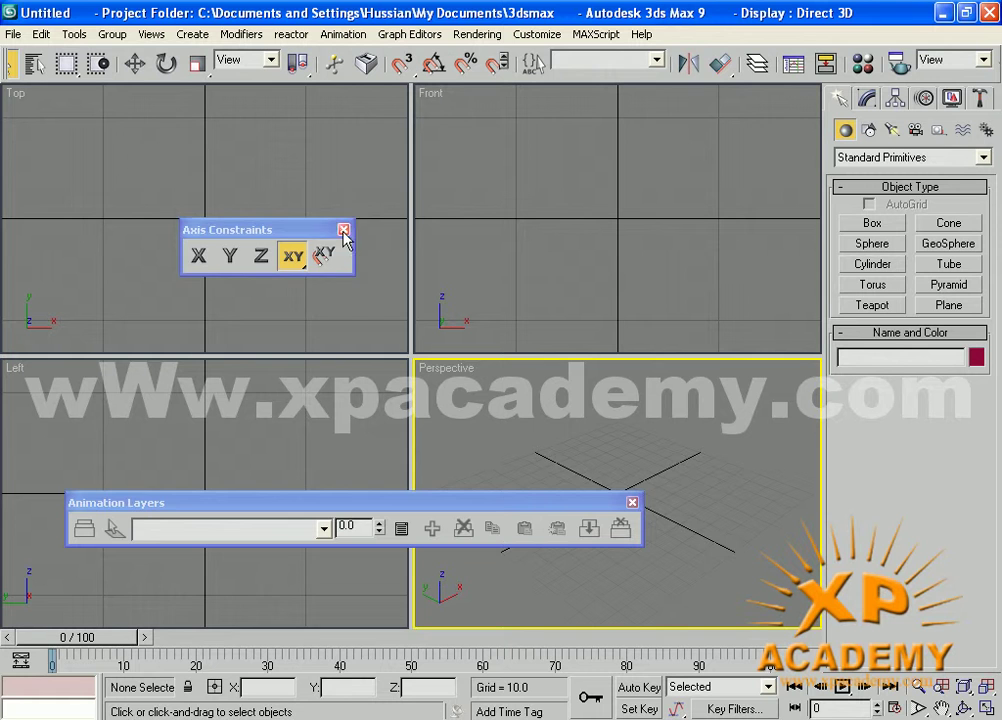
pyautogui.click(343, 229)
pyautogui.click(632, 502)
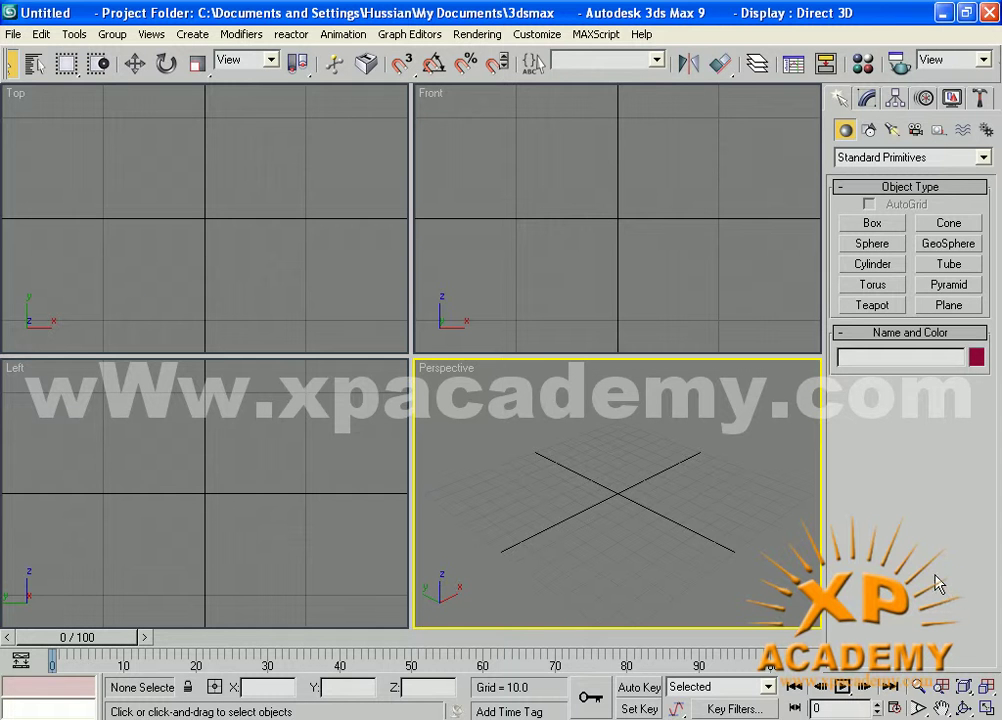
# Step: Cycle through the Box, Sphere, Cone, GeoSphere, Tube, Pyramid, Plane, Torus and Cylinder primitive buttons
pyautogui.click(885, 224)
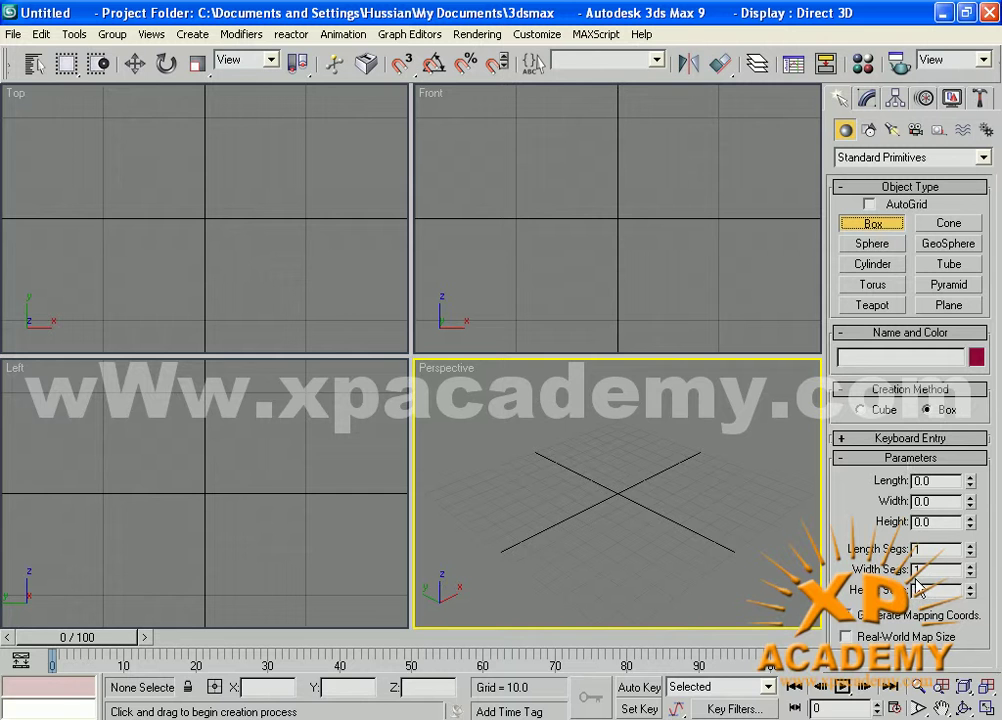
pyautogui.click(868, 245)
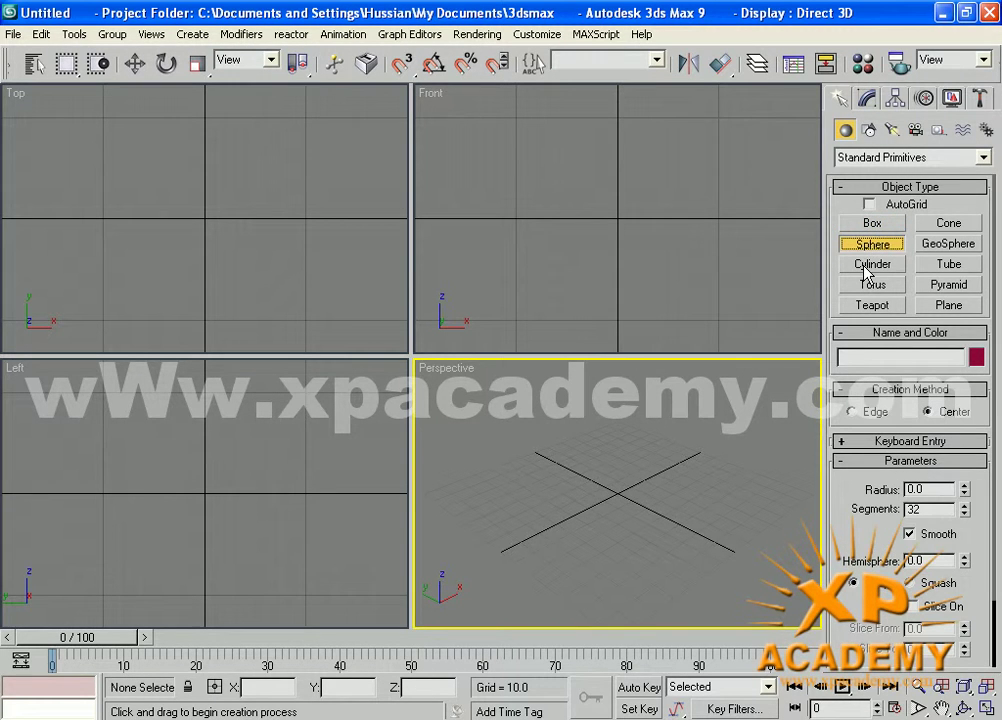
pyautogui.click(948, 223)
pyautogui.click(948, 244)
pyautogui.click(958, 265)
pyautogui.click(955, 286)
pyautogui.click(948, 305)
pyautogui.click(868, 307)
pyautogui.click(872, 282)
pyautogui.click(872, 262)
# Step: Make Cone active and scroll to its parameters showing Height Segments 5 and Sides 24
pyautogui.moveTo(851, 556); pyautogui.dragTo(846, 440)
pyautogui.click(948, 200)
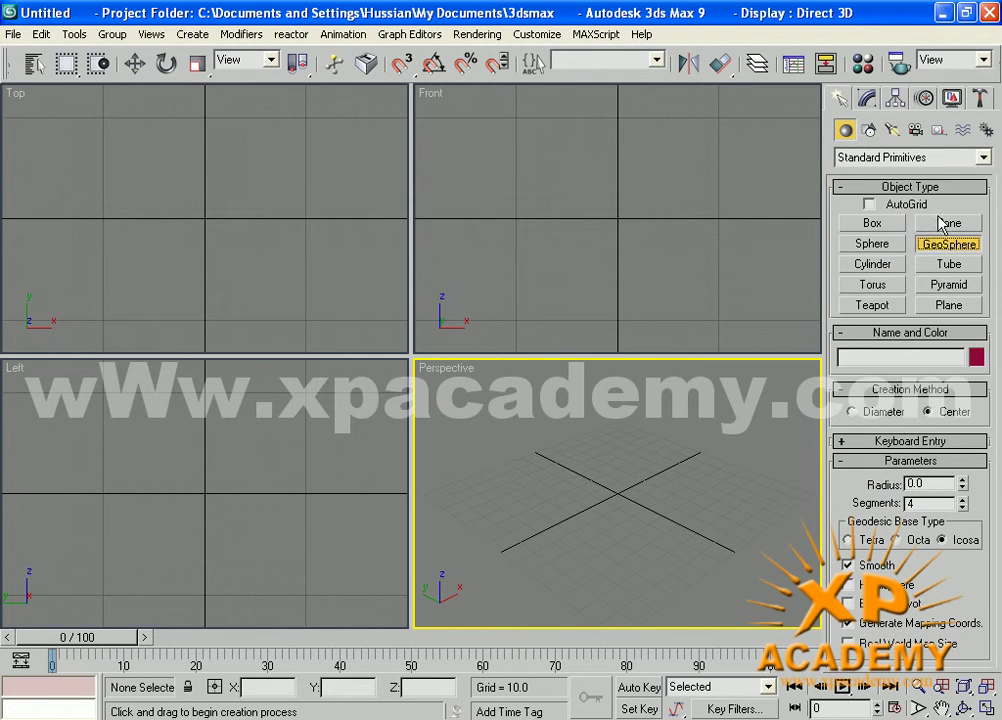
pyautogui.click(940, 223)
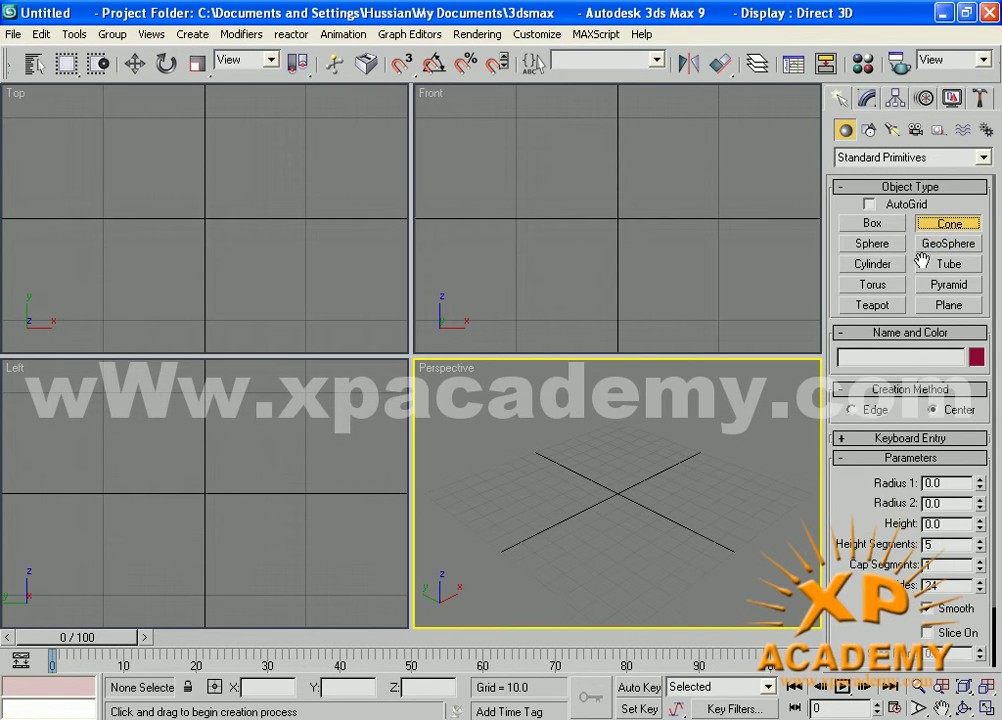
pyautogui.moveTo(851, 566)
pyautogui.mouseDown()
pyautogui.moveTo(851, 440)
pyautogui.moveTo(848, 614)
pyautogui.mouseUp()
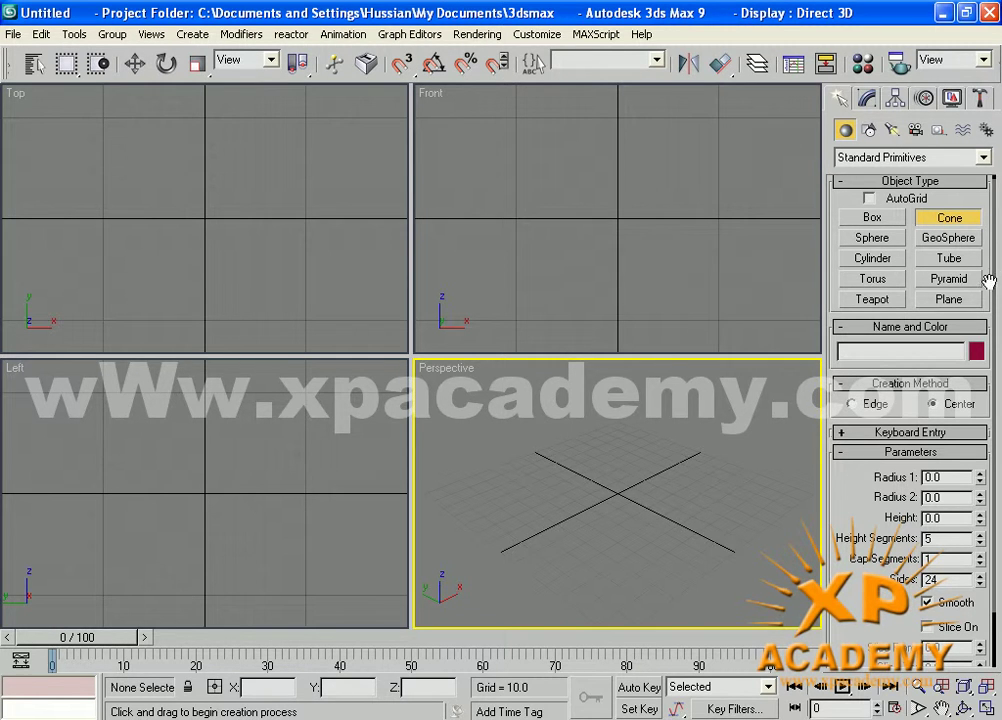
pyautogui.moveTo(821, 603); pyautogui.dragTo(821, 563)
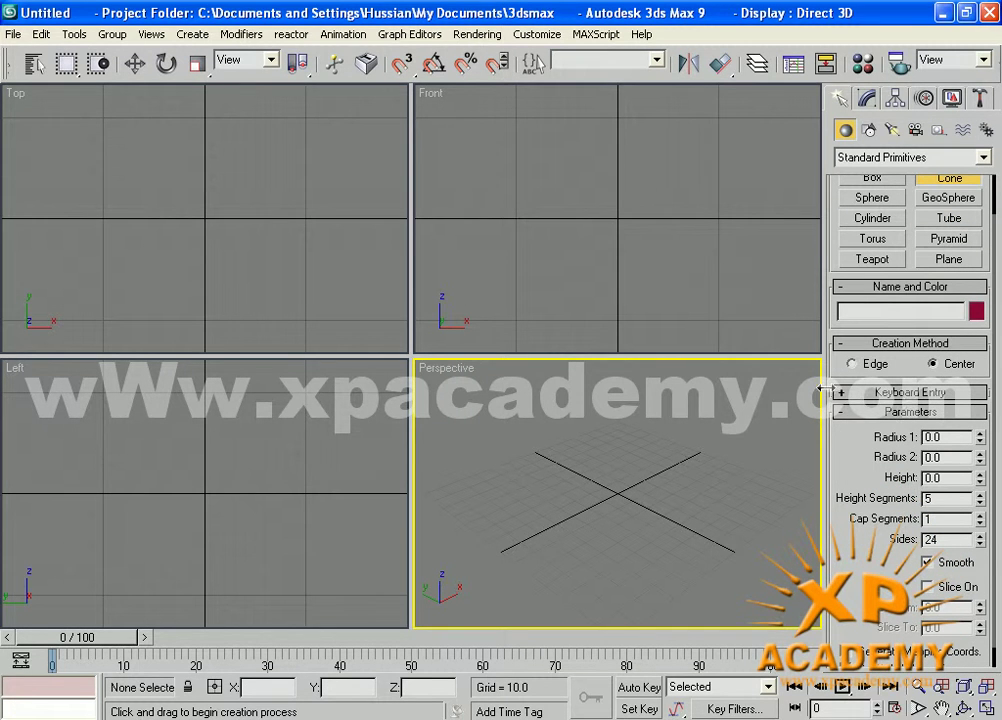
# Step: Toggle the command panel between two-column and one-column widths, cancelling Box creation along the way
pyautogui.moveTo(821, 390); pyautogui.dragTo(742, 386)
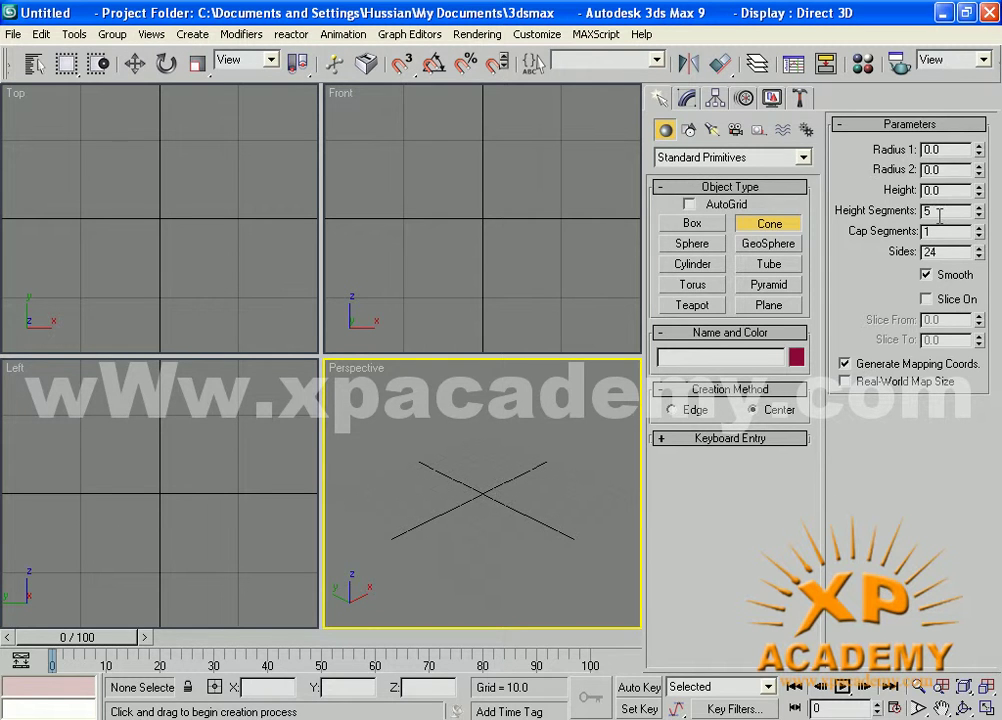
pyautogui.click(688, 228)
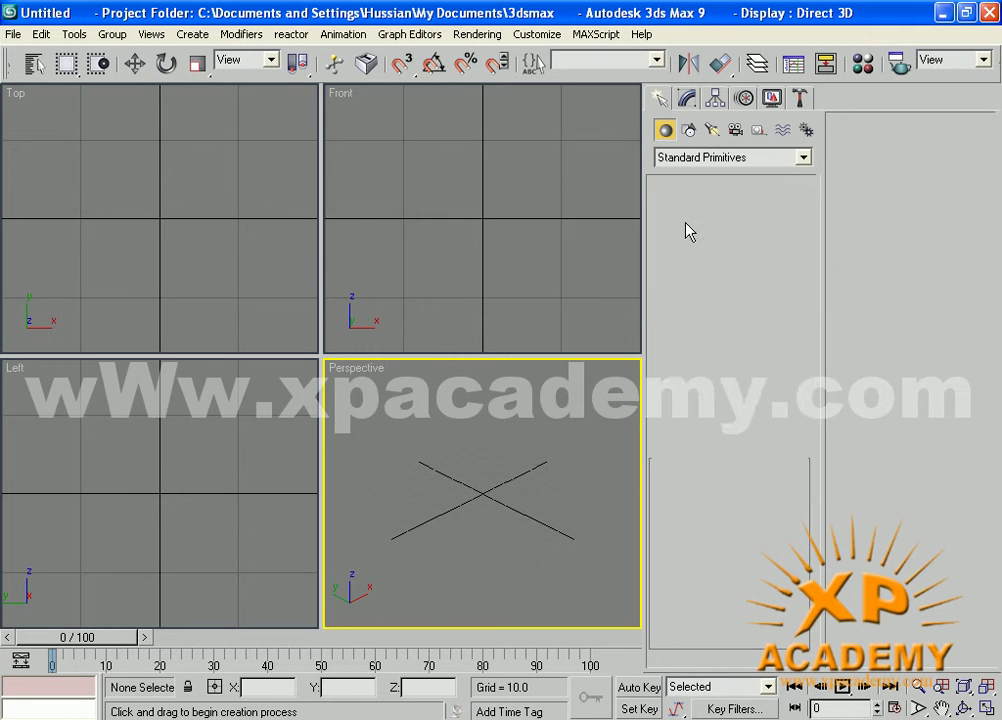
pyautogui.rightClick(561, 400)
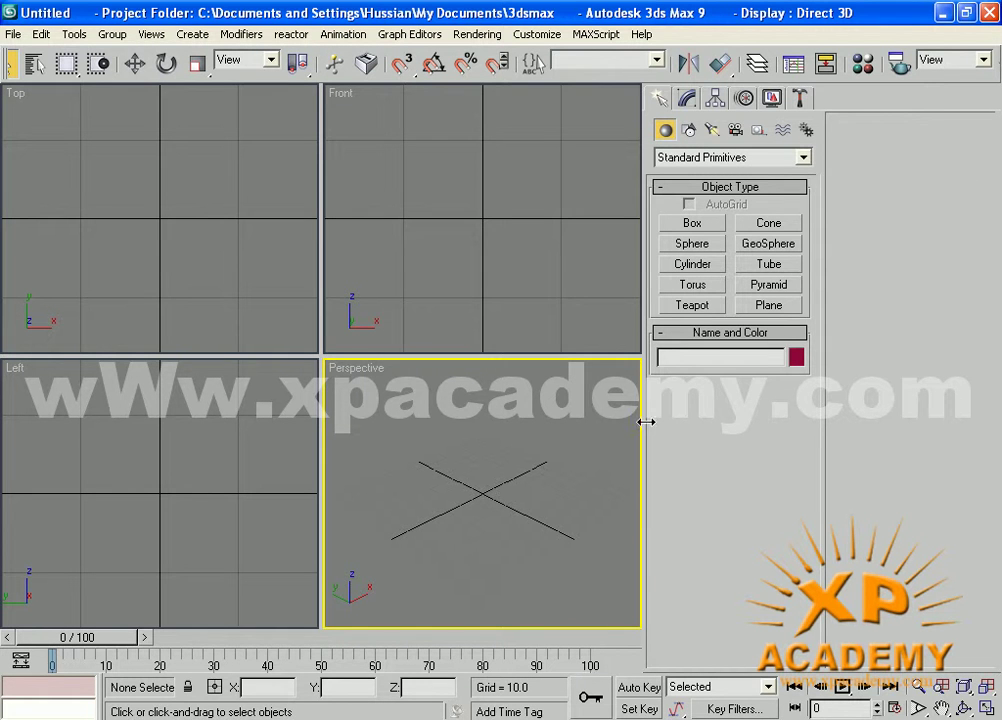
pyautogui.moveTo(646, 422); pyautogui.dragTo(843, 427)
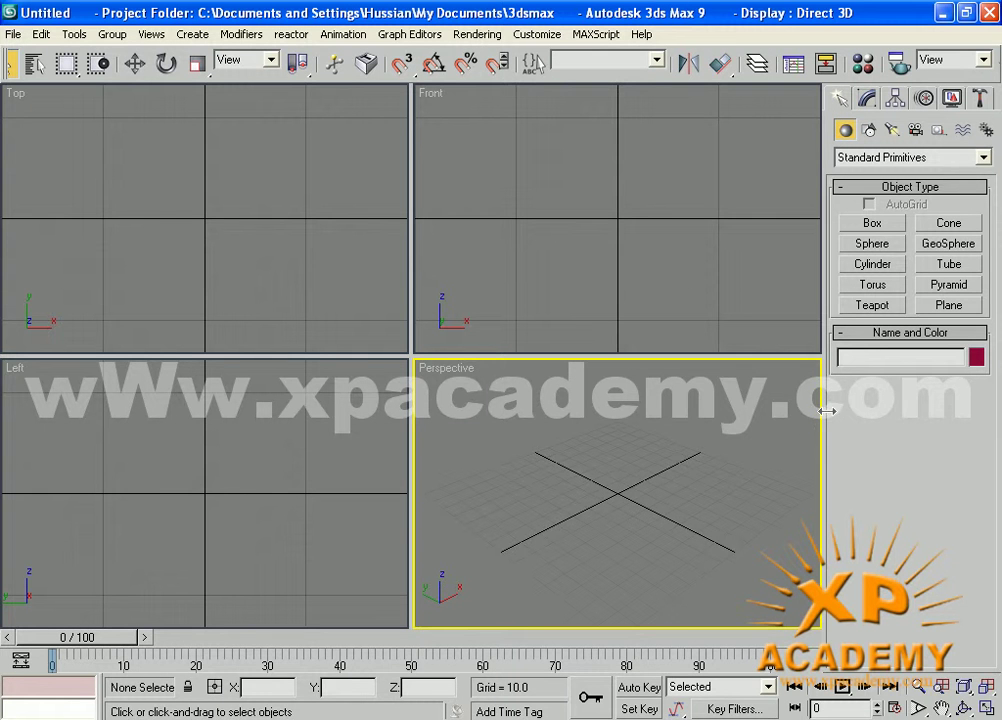
pyautogui.moveTo(826, 414); pyautogui.dragTo(731, 409)
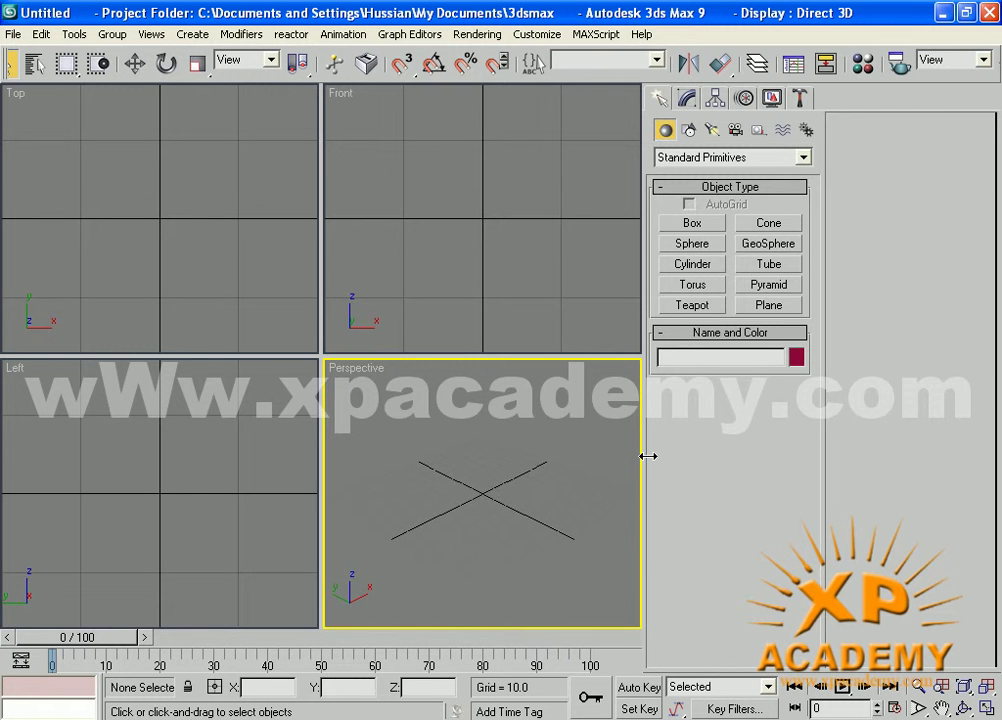
pyautogui.moveTo(648, 456); pyautogui.dragTo(911, 461)
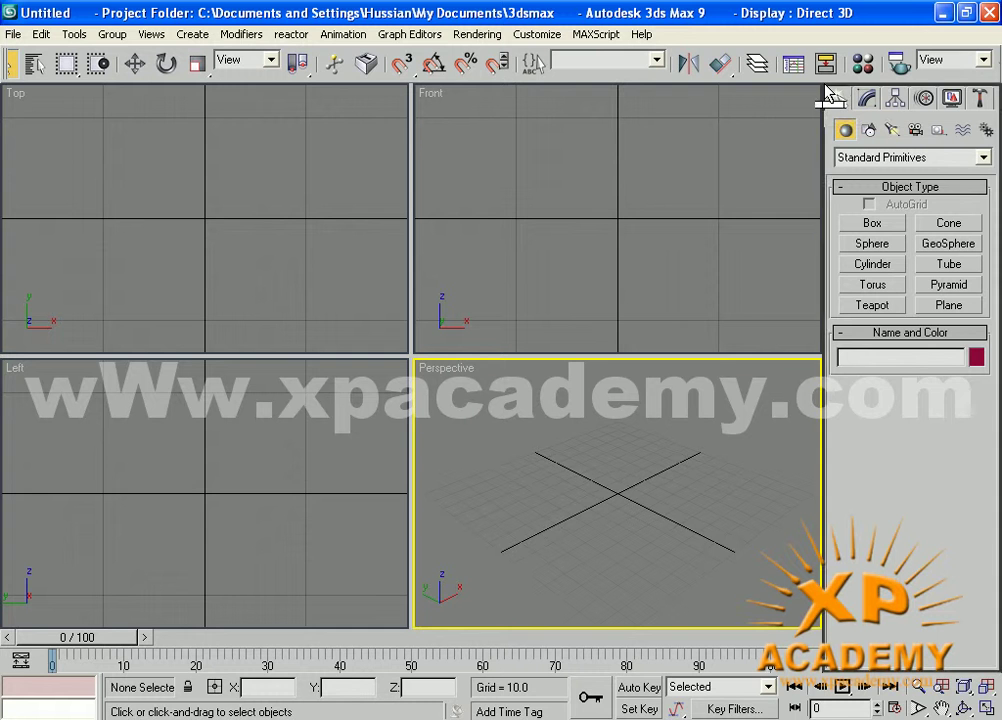
pyautogui.moveTo(828, 95); pyautogui.dragTo(395, 108)
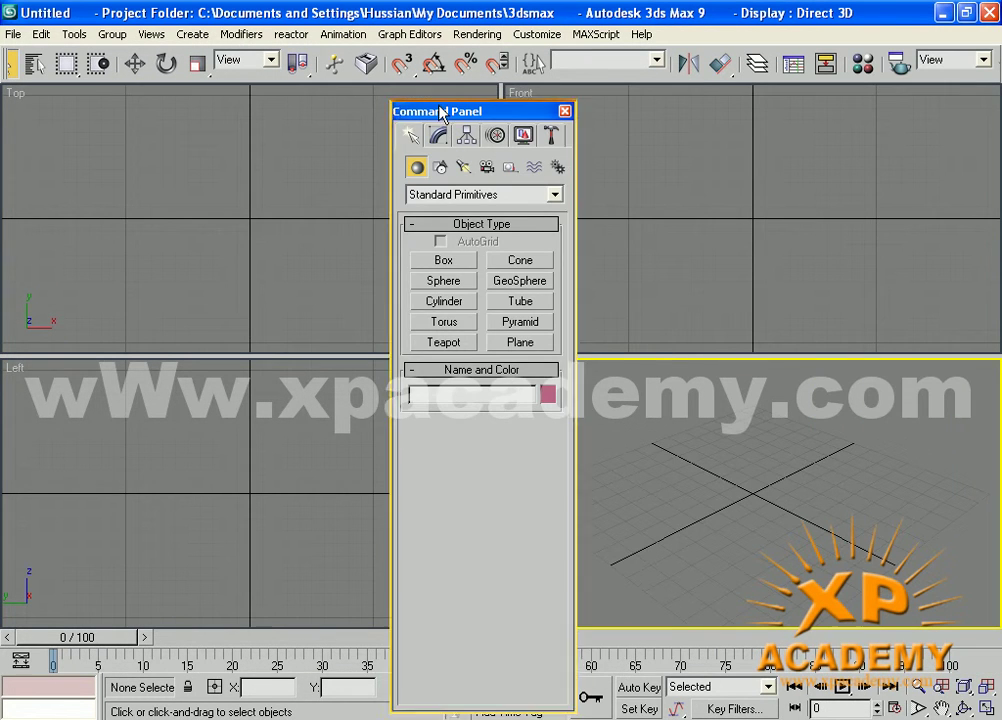
pyautogui.moveTo(672, 115)
pyautogui.mouseDown()
pyautogui.moveTo(664, 130)
pyautogui.moveTo(662, 120)
pyautogui.moveTo(569, 111)
pyautogui.mouseUp()
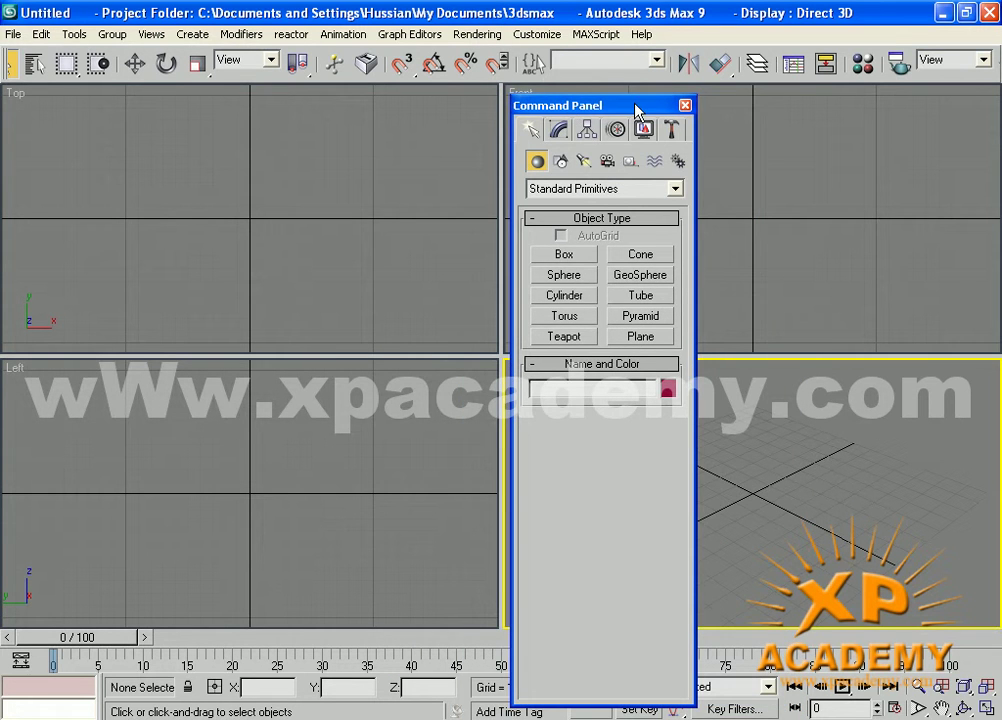
pyautogui.rightClick(692, 163)
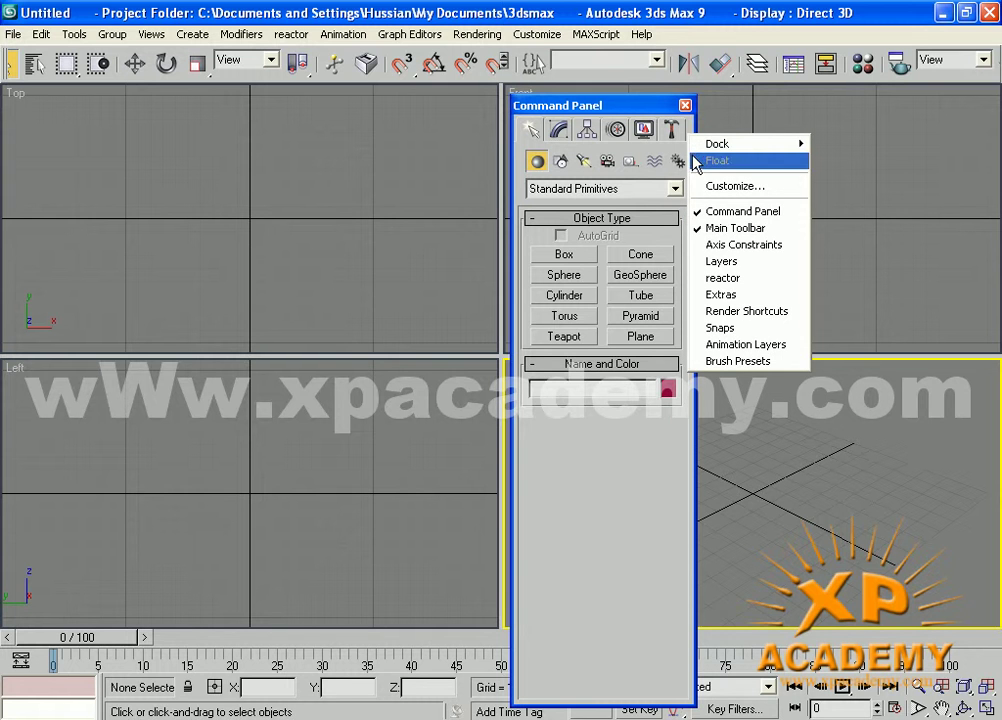
pyautogui.click(690, 420)
pyautogui.rightClick(692, 410)
pyautogui.click(617, 497)
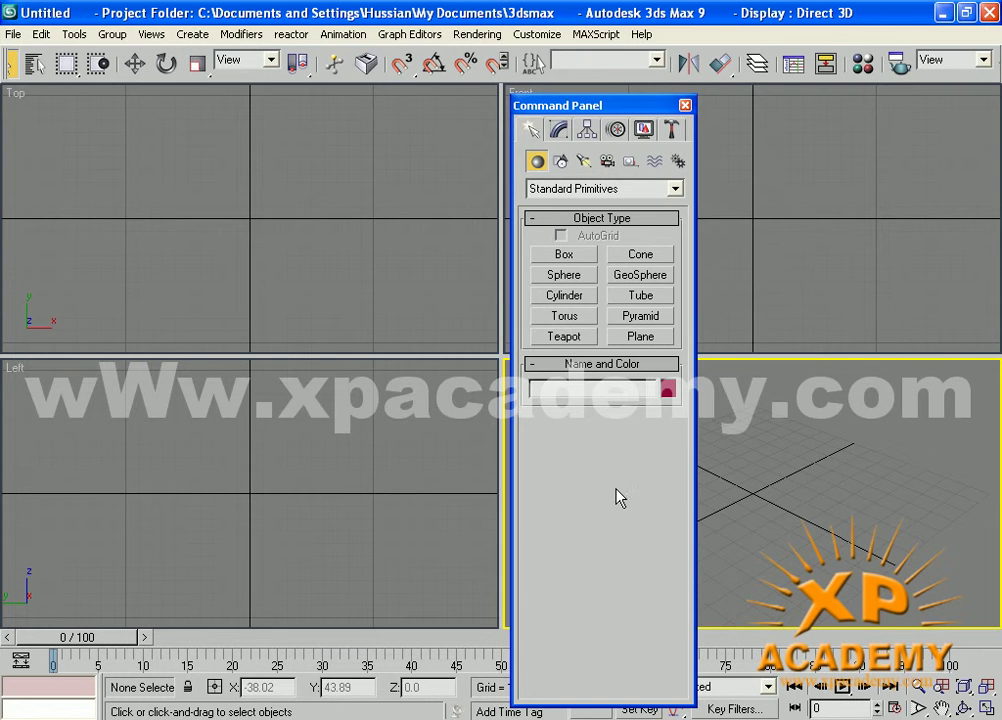
pyautogui.rightClick(697, 440)
pyautogui.moveTo(740, 447)
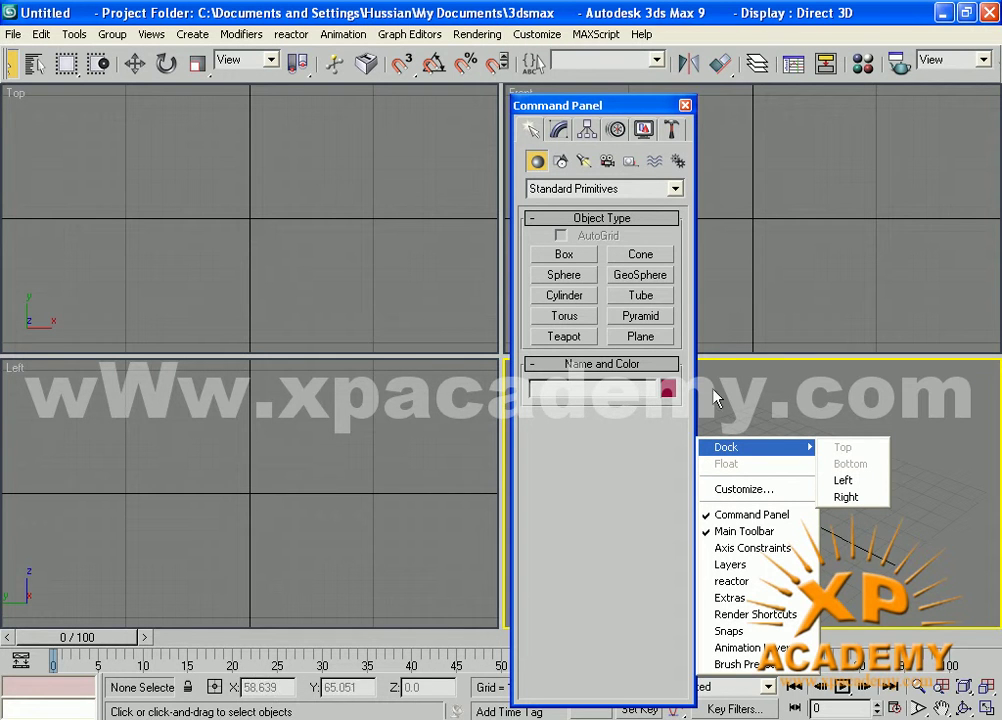
pyautogui.click(846, 497)
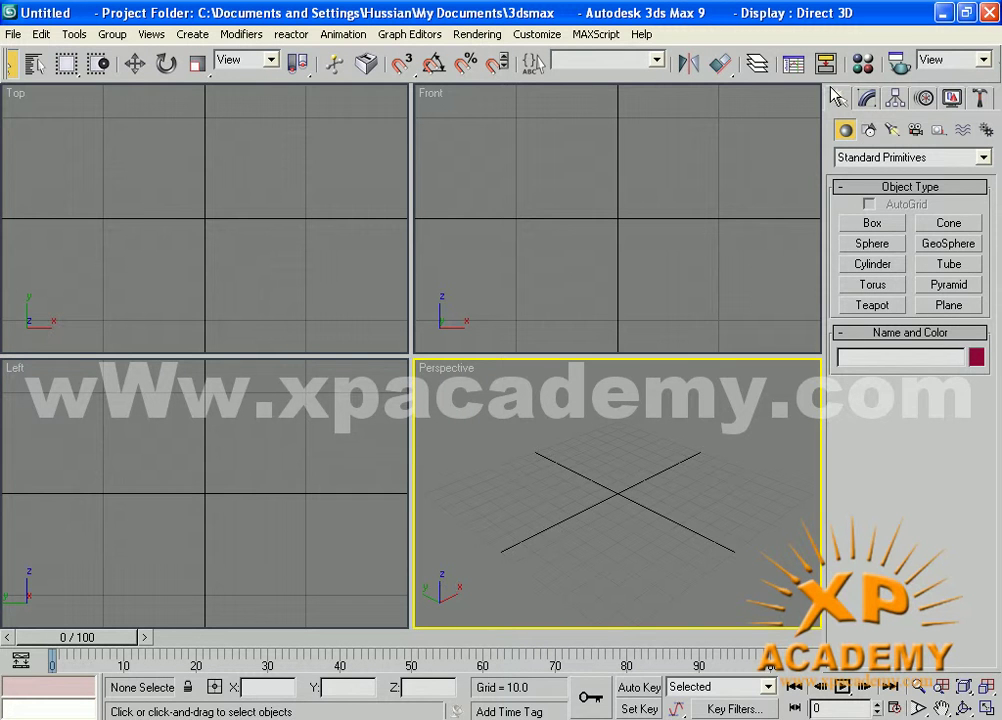
# Step: Float the command panel off the right edge and dock it on the left side
pyautogui.moveTo(828, 92); pyautogui.dragTo(705, 139)
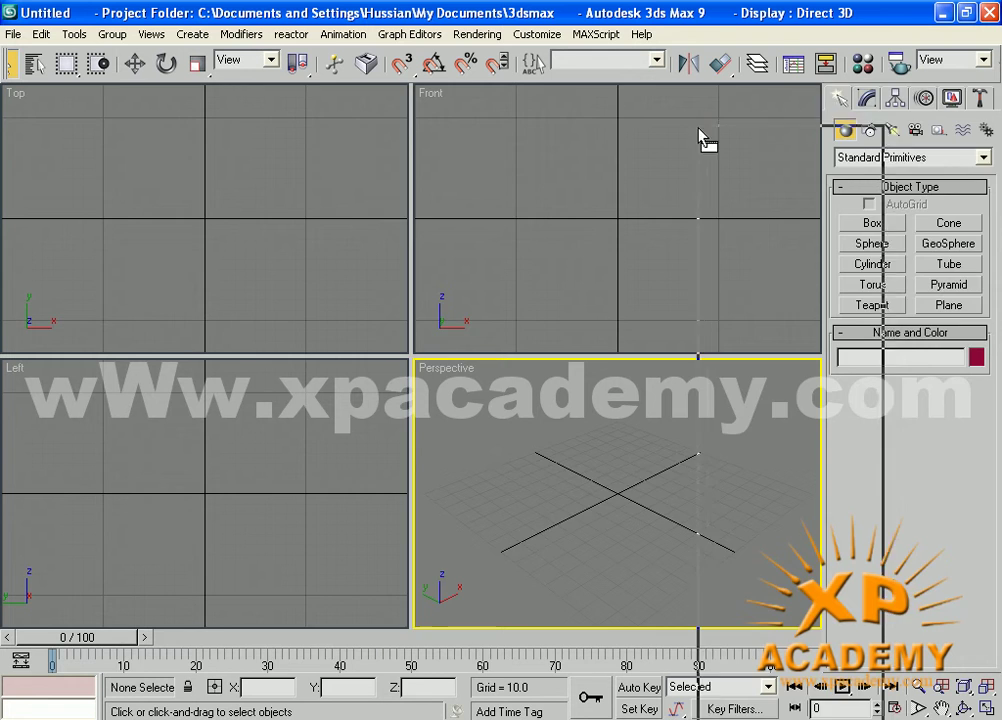
pyautogui.rightClick(878, 262)
pyautogui.moveTo(930, 268)
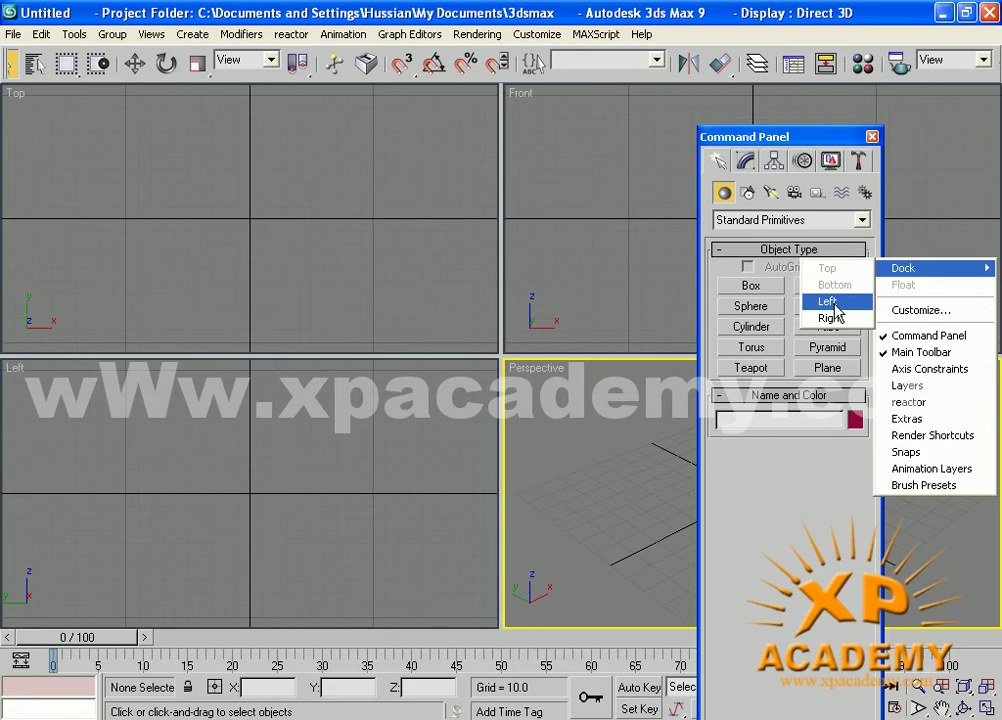
pyautogui.click(828, 301)
# Step: Move the command panel back to the right dock, then float it and close it
pyautogui.moveTo(5, 108)
pyautogui.mouseDown()
pyautogui.moveTo(338, 140)
pyautogui.moveTo(548, 131)
pyautogui.mouseUp()
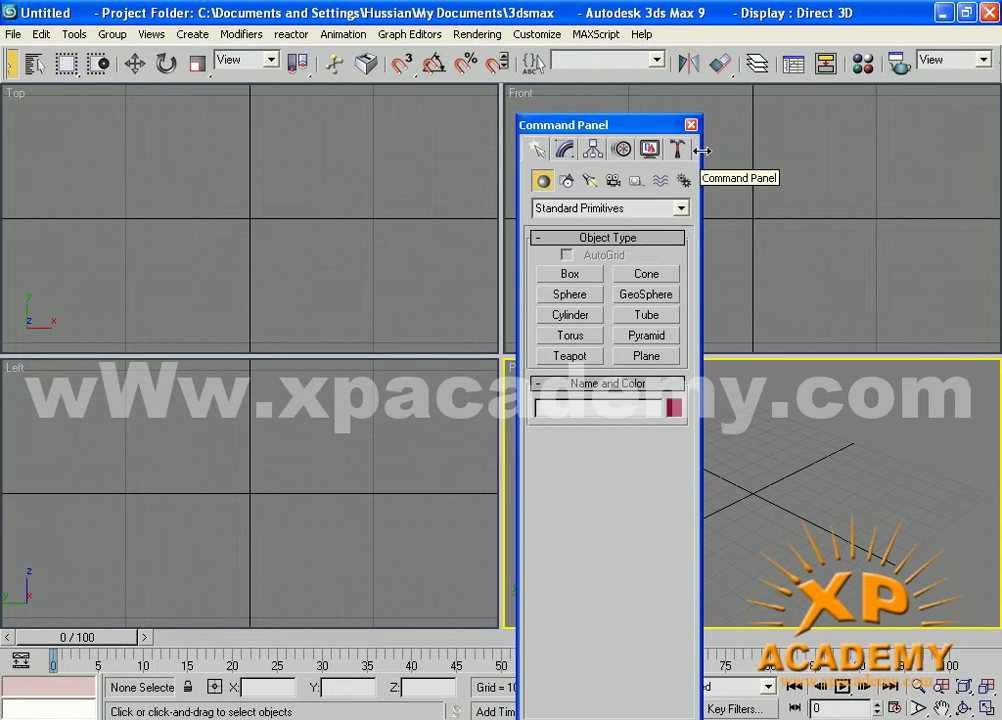
pyautogui.rightClick(699, 315)
pyautogui.moveTo(750, 294)
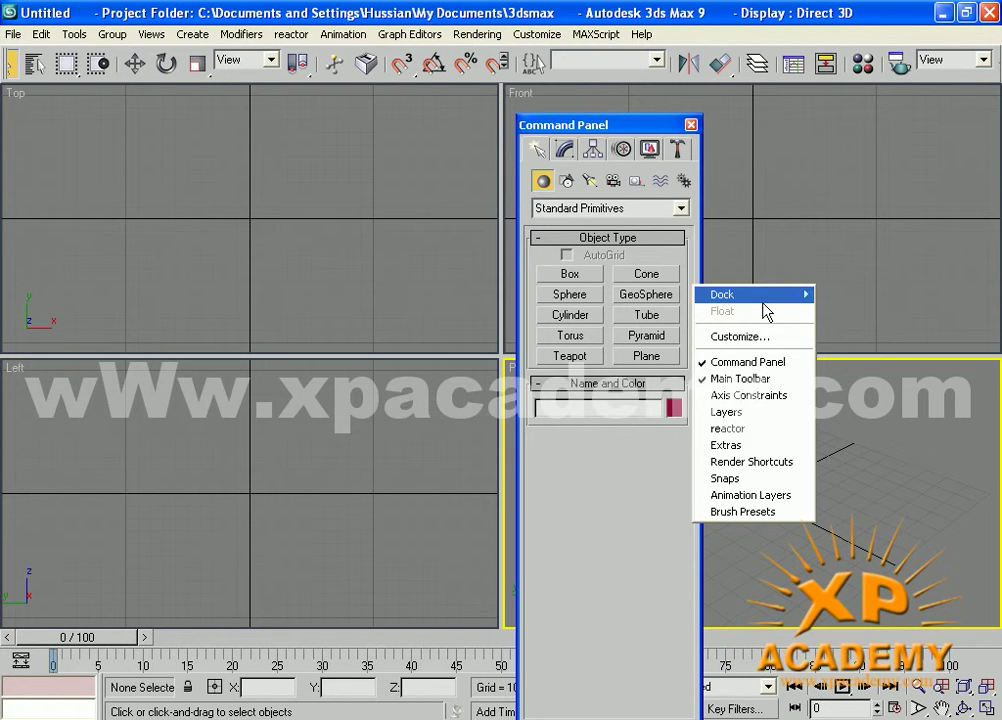
pyautogui.click(845, 344)
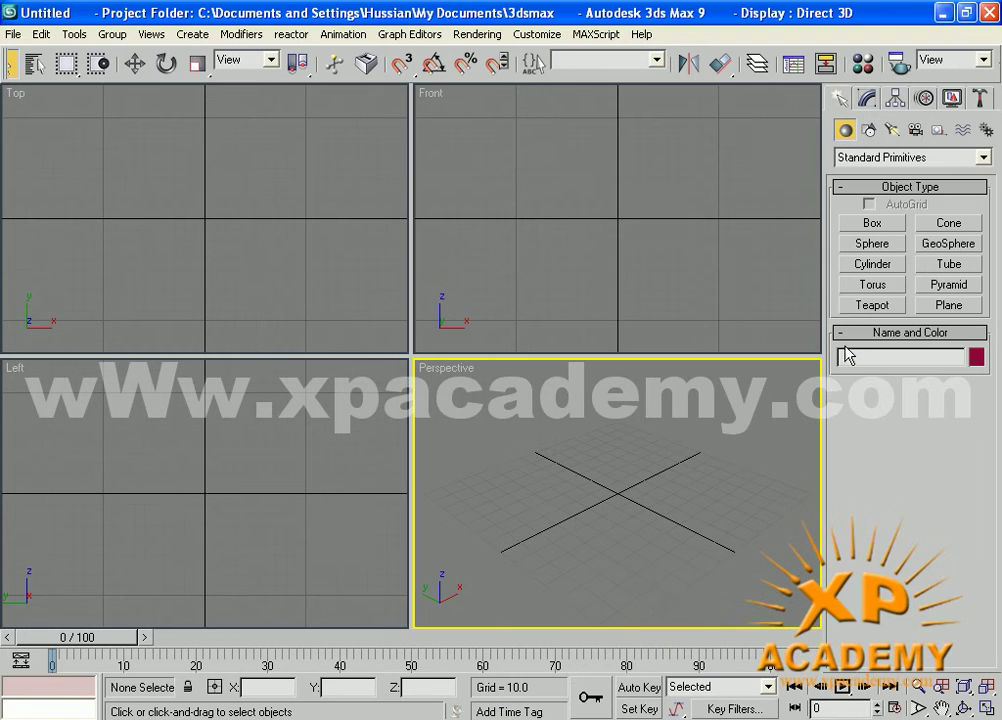
pyautogui.moveTo(830, 98); pyautogui.dragTo(642, 118)
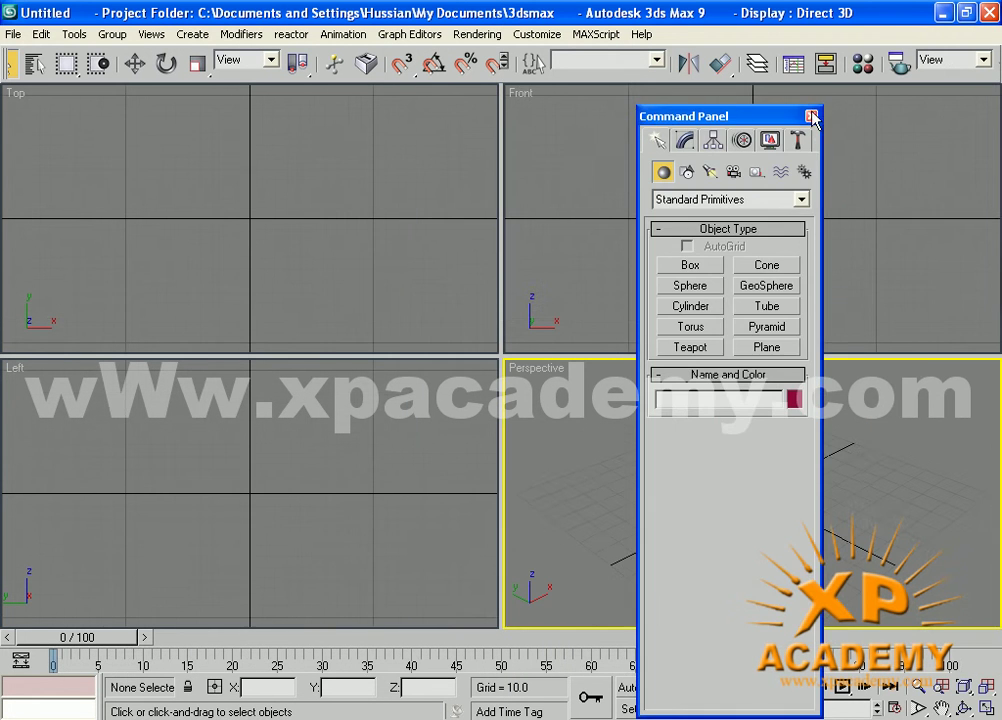
pyautogui.click(815, 113)
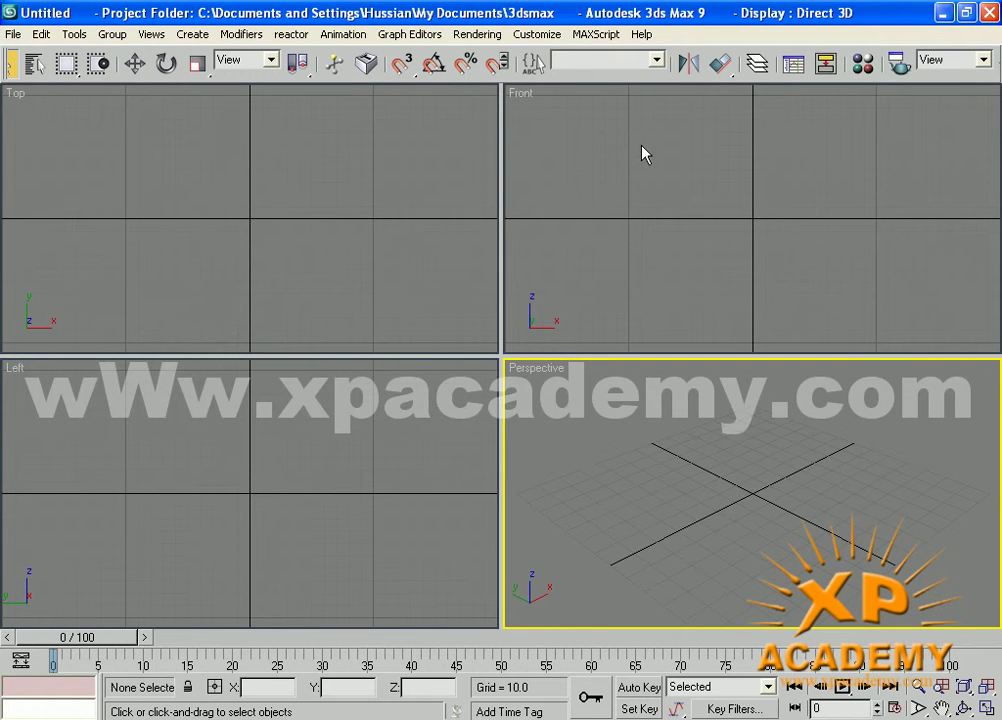
# Step: Show the command panel again and dock it back along the right edge
pyautogui.click(522, 35)
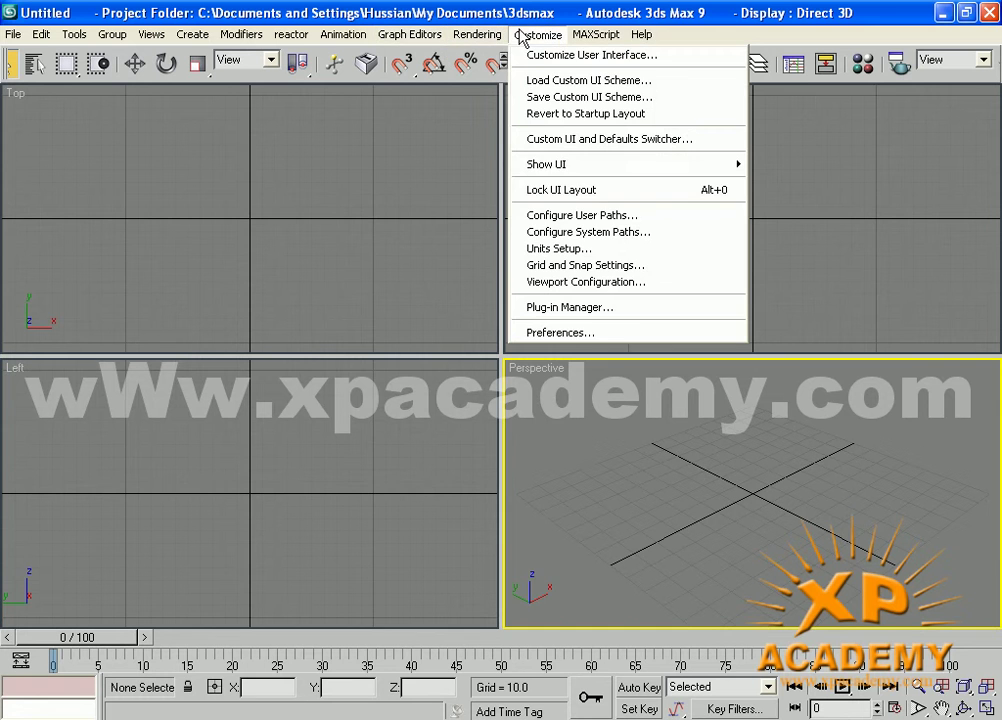
pyautogui.moveTo(546, 164)
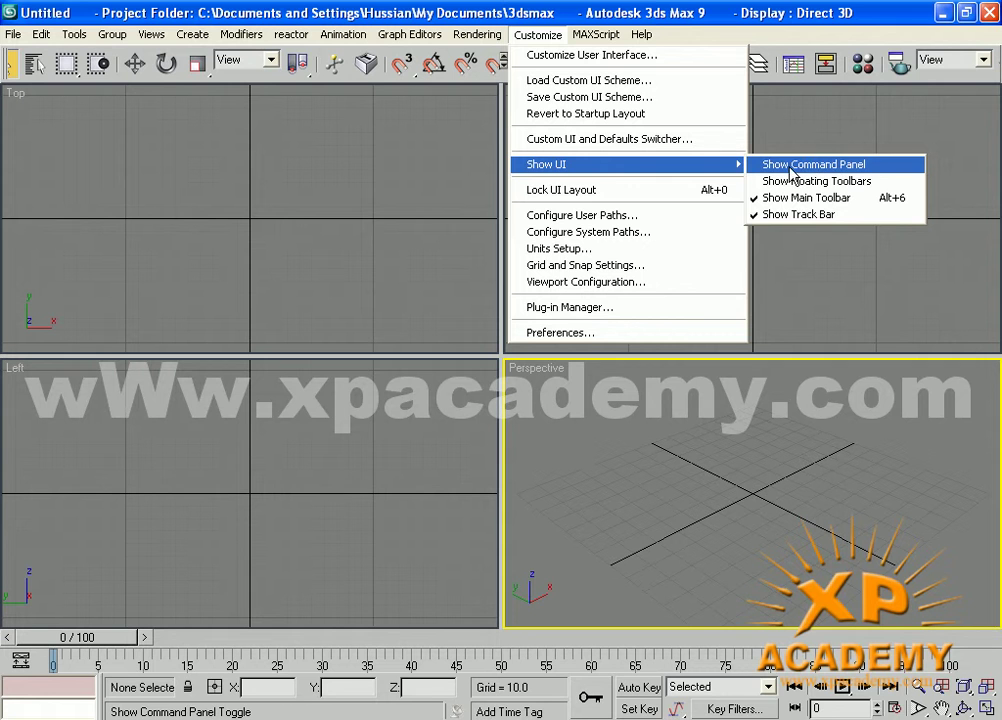
pyautogui.click(870, 174)
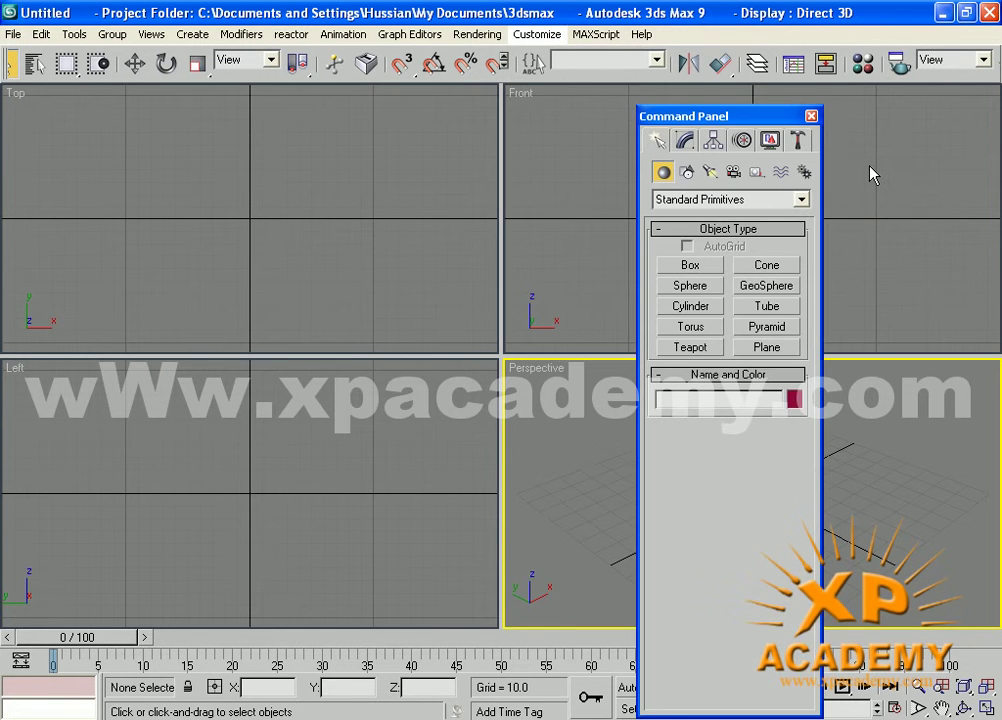
pyautogui.doubleClick(722, 116)
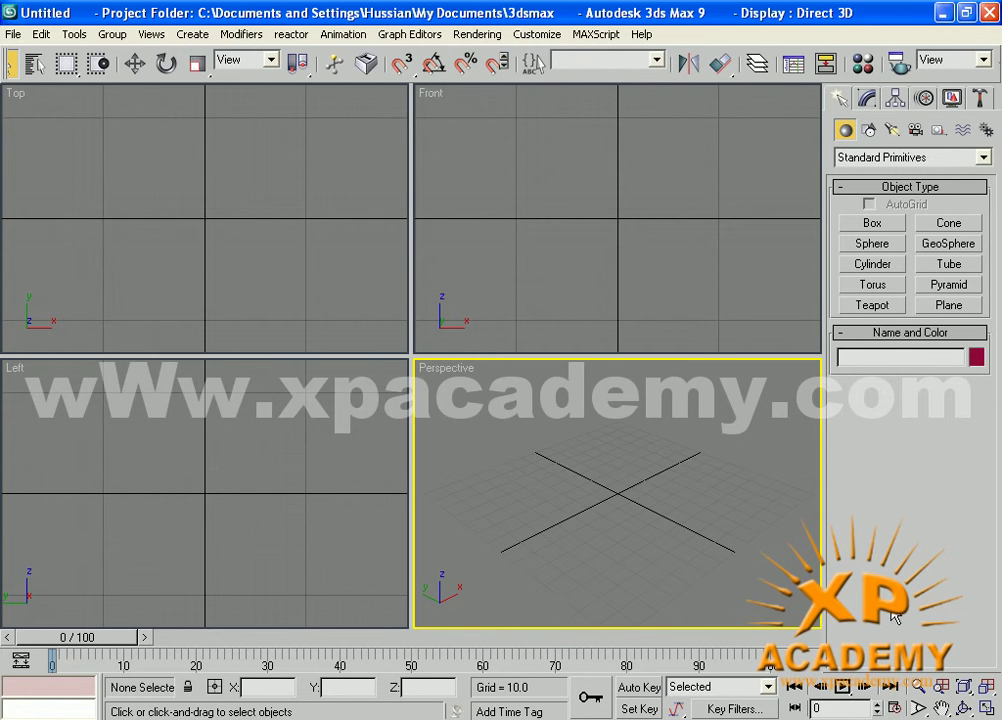
pyautogui.click(538, 36)
pyautogui.moveTo(600, 164)
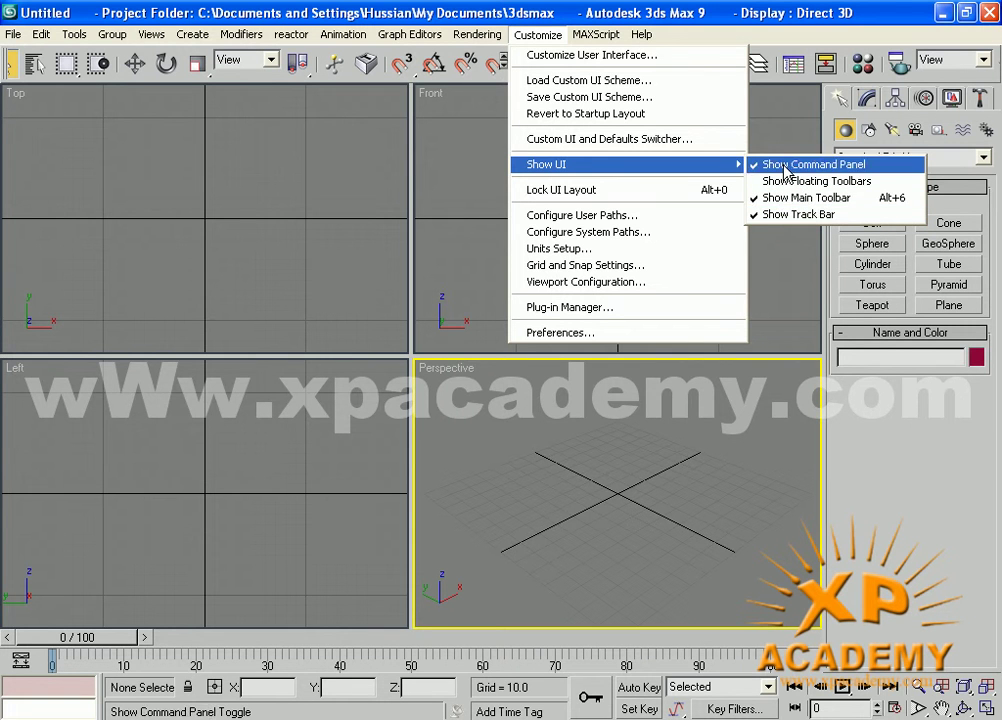
# Step: Hide the track bar and move the time slider to frame 99
pyautogui.click(791, 215)
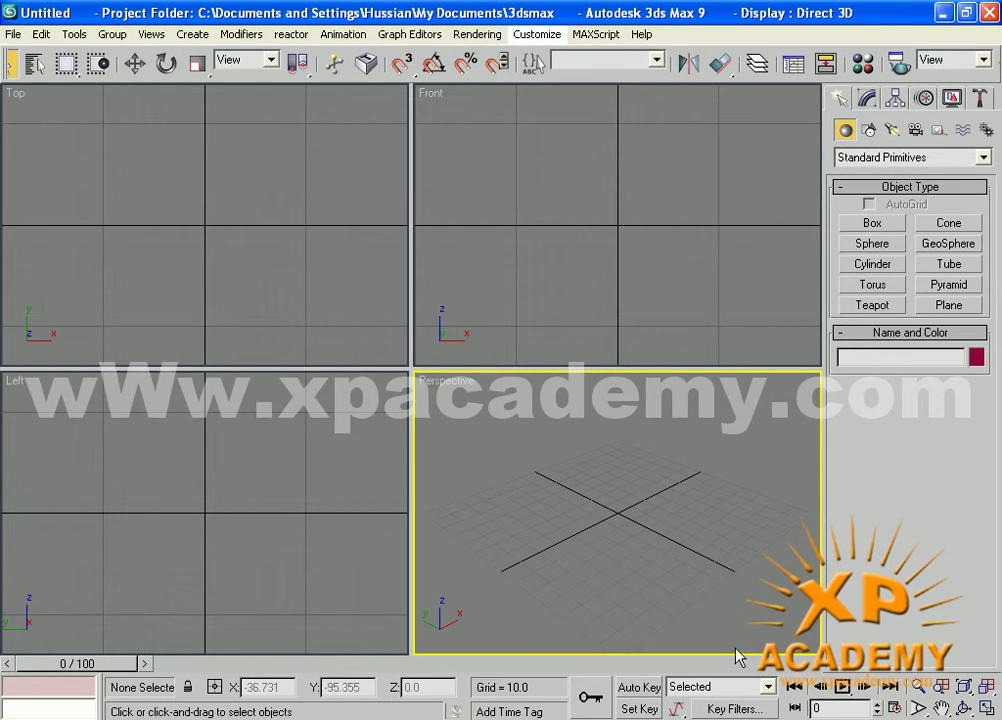
pyautogui.moveTo(137, 668); pyautogui.dragTo(165, 664)
pyautogui.click(27, 667)
pyautogui.click(22, 668)
pyautogui.moveTo(22, 668); pyautogui.dragTo(675, 662)
pyautogui.click(675, 662)
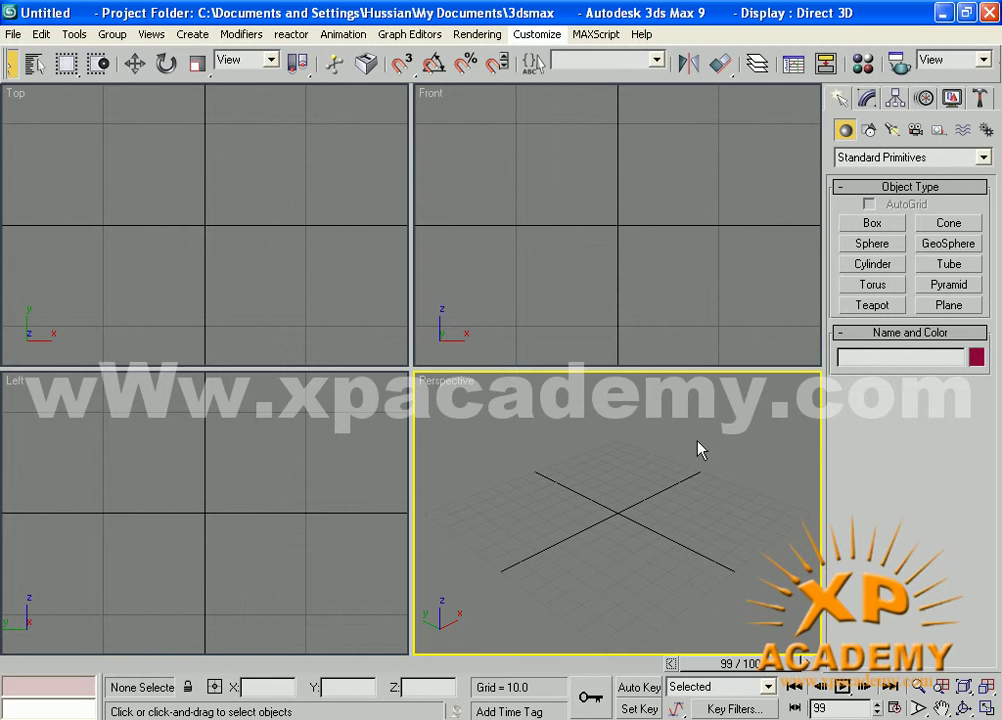
# Step: Turn Show Track Bar back on so the track bar reappears
pyautogui.click(535, 36)
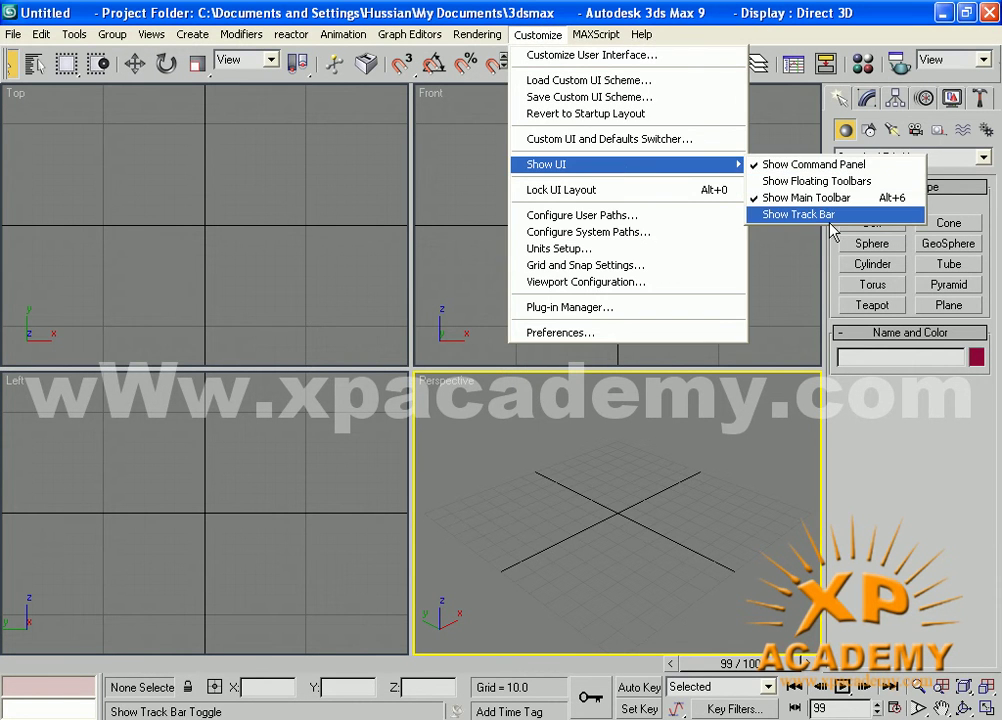
pyautogui.click(798, 218)
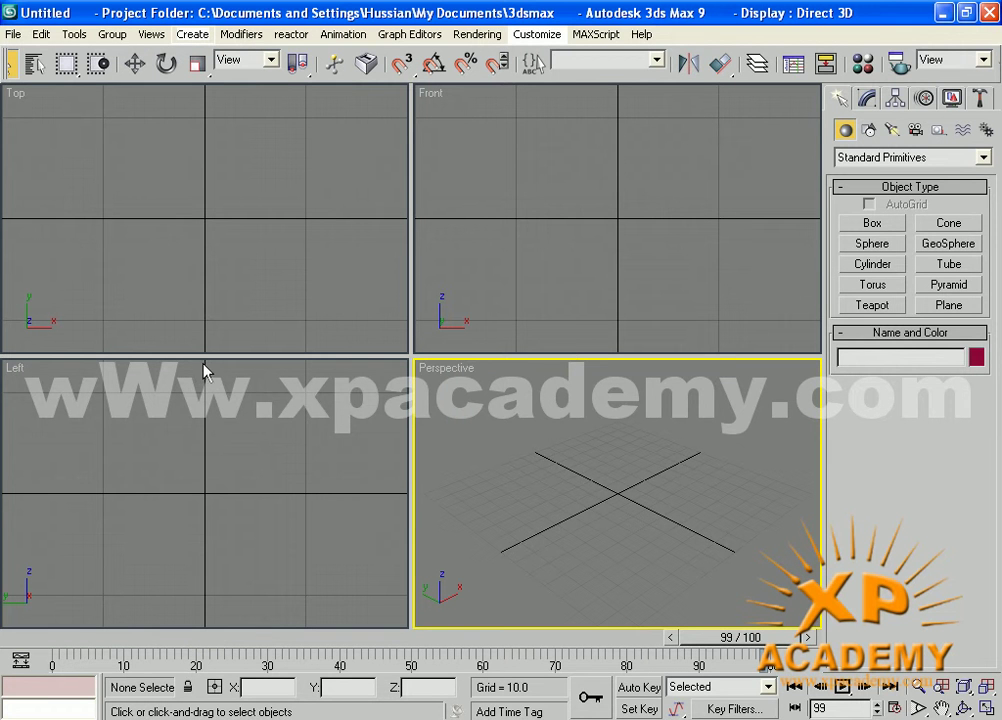
pyautogui.click(530, 35)
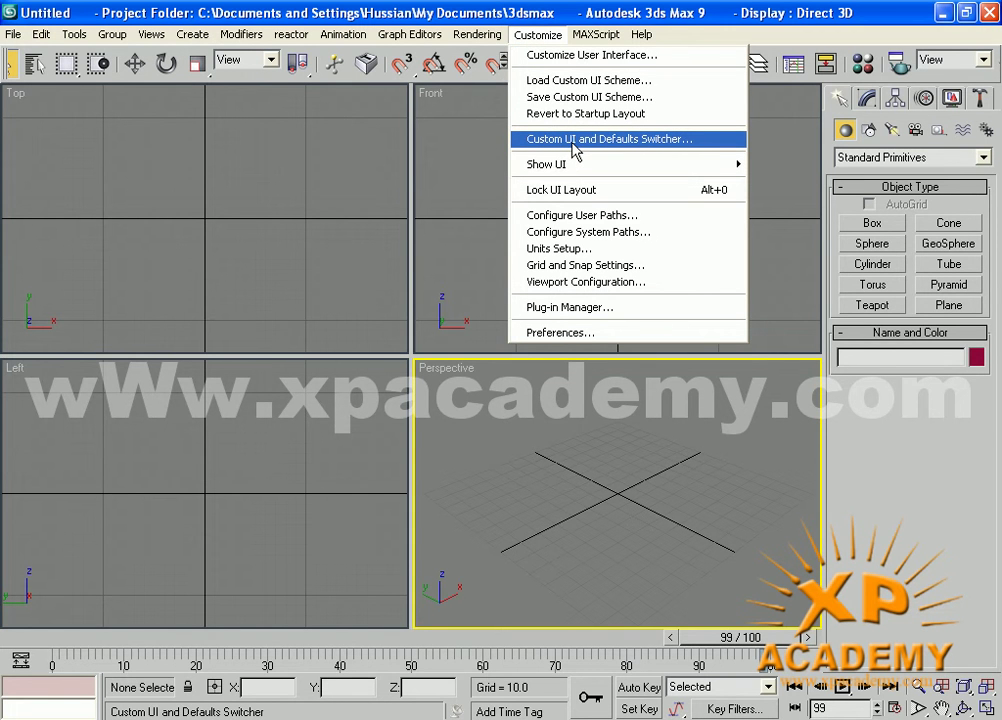
# Step: Select and set the ame-dark UI scheme in the Custom UI and Defaults Switcher, then accept the restart notice
pyautogui.click(675, 139)
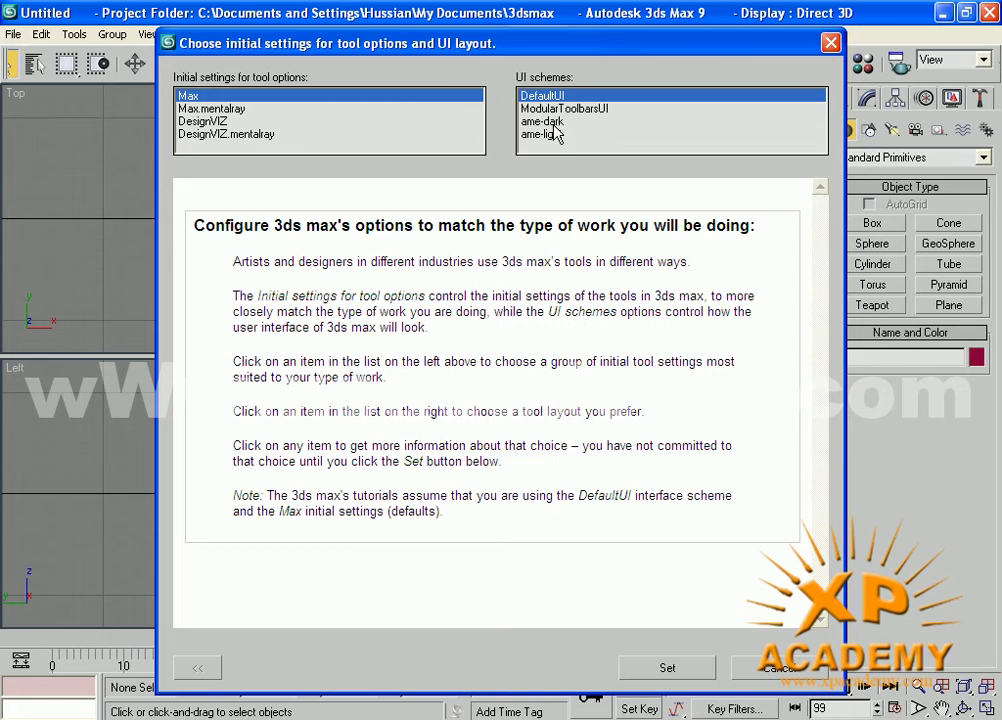
pyautogui.click(563, 108)
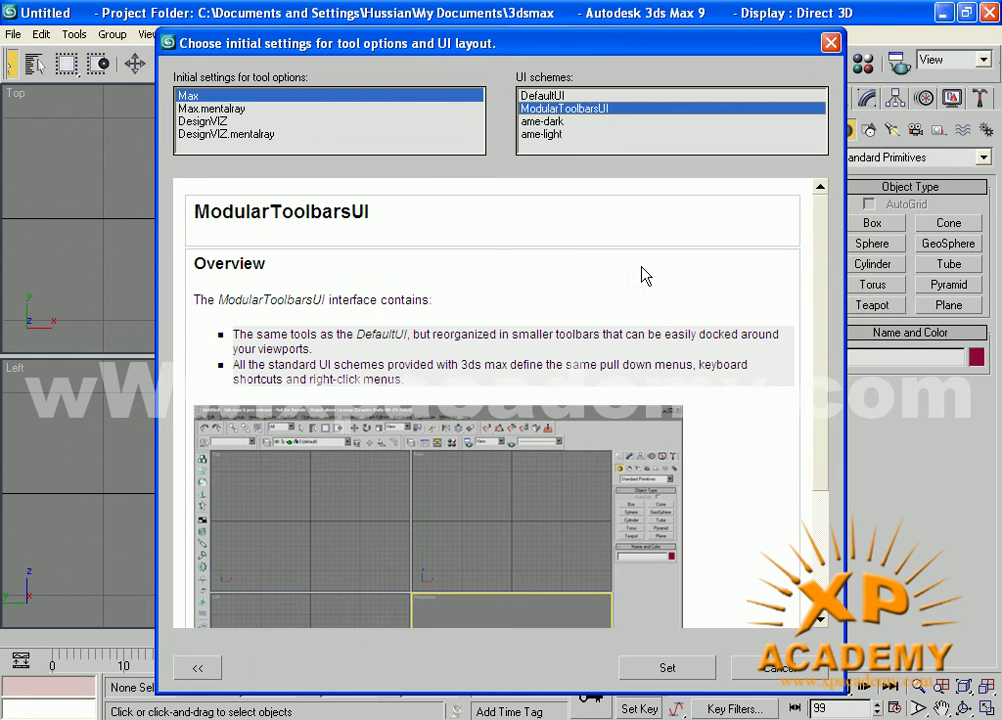
pyautogui.click(541, 122)
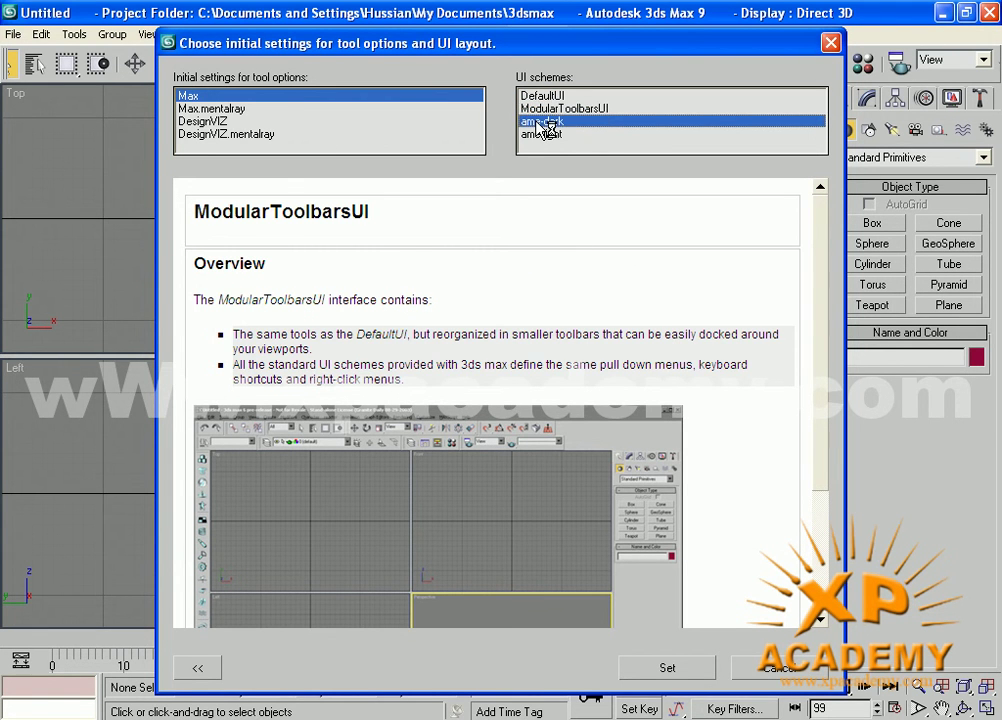
pyautogui.click(668, 670)
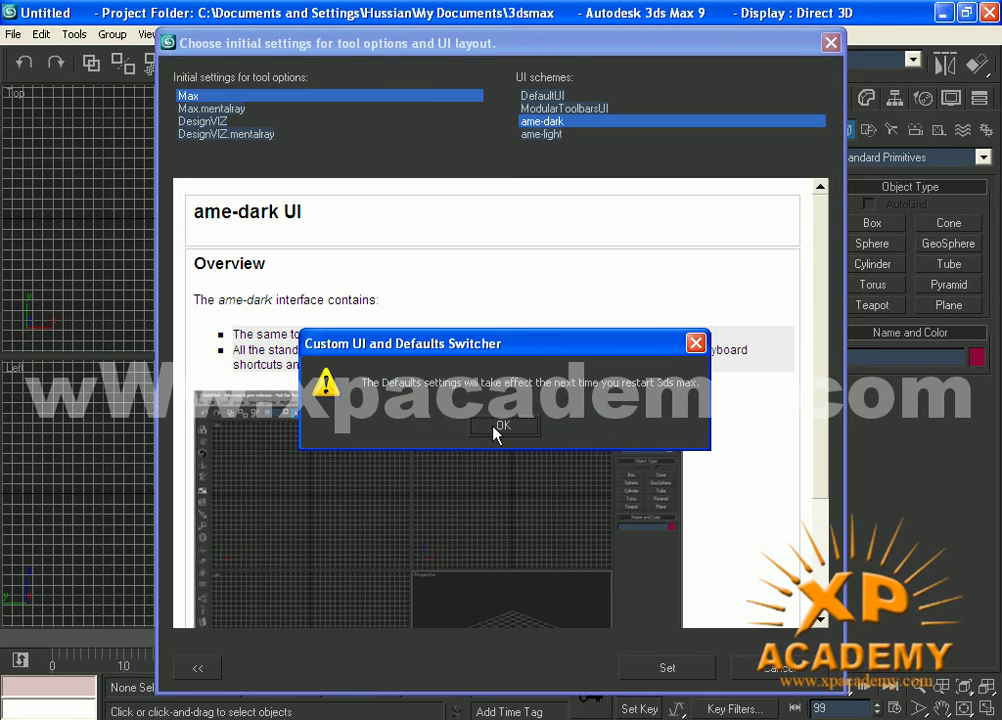
pyautogui.click(500, 426)
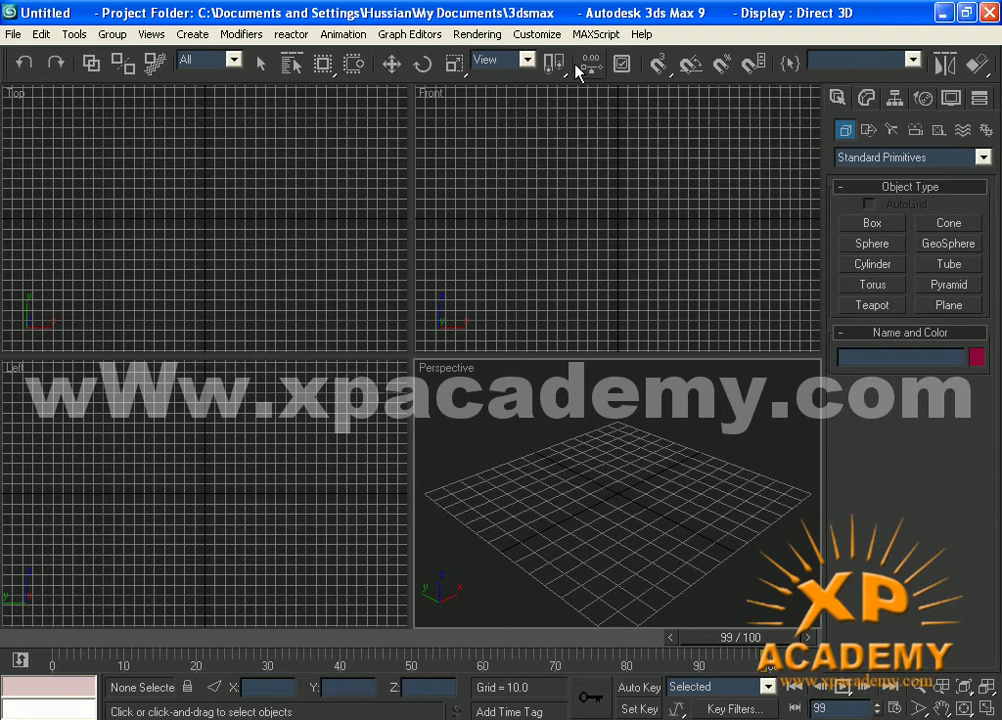
# Step: Set the DefaultUI scheme in the Custom UI and Defaults Switcher and accept the notice
pyautogui.click(538, 35)
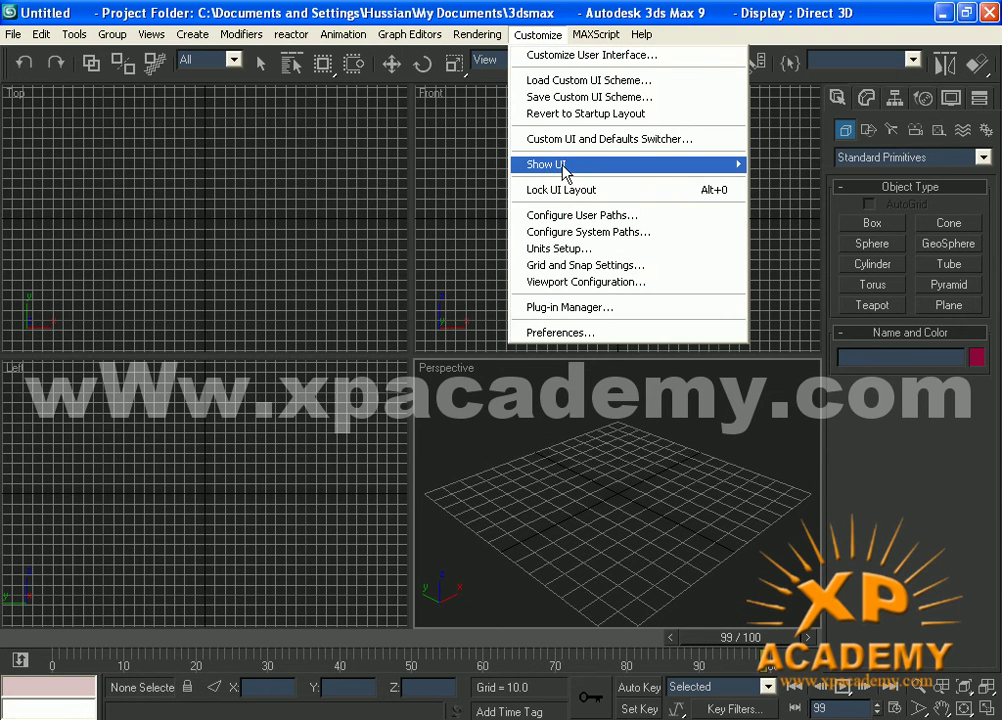
pyautogui.click(606, 139)
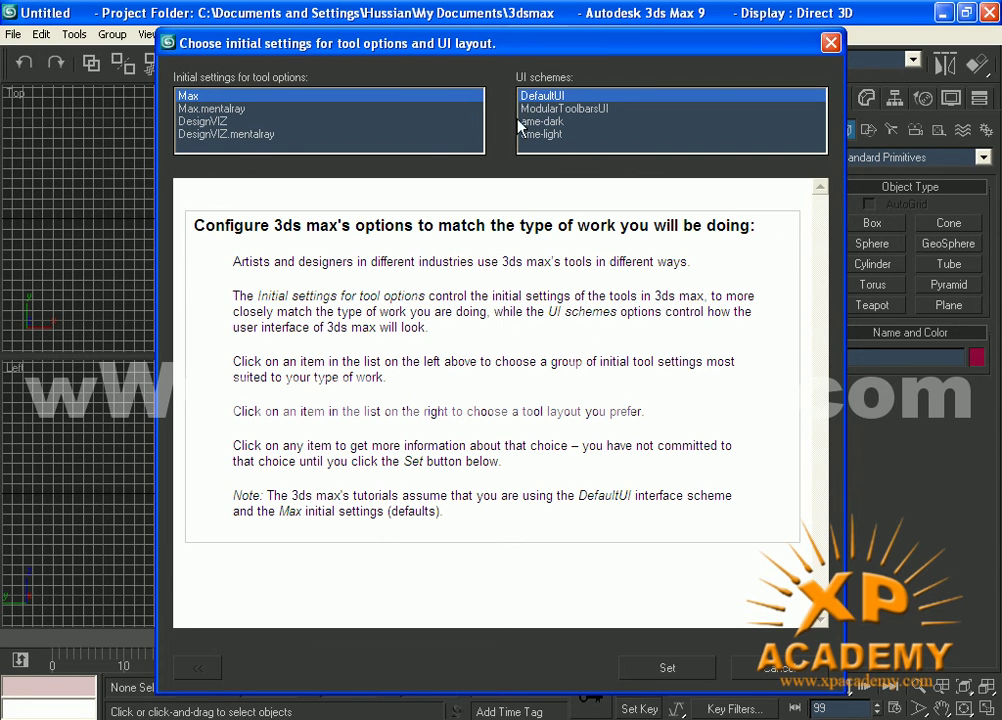
pyautogui.click(661, 671)
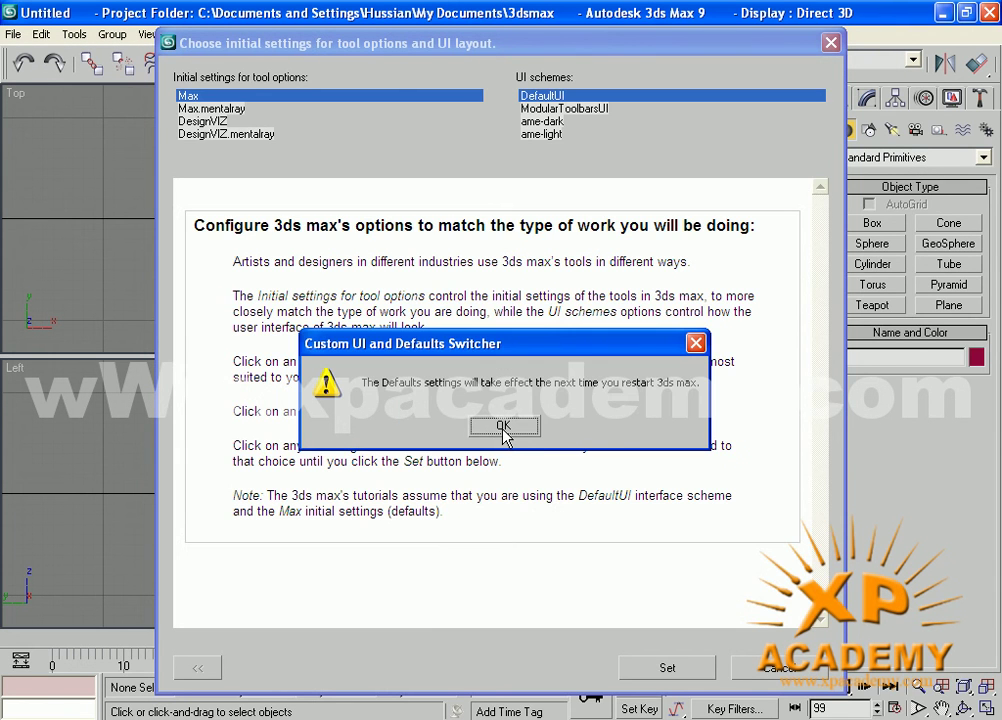
pyautogui.click(504, 430)
# Step: Activate the Left, Top and Front viewports in turn
pyautogui.click(390, 494)
pyautogui.click(280, 306)
pyautogui.click(570, 304)
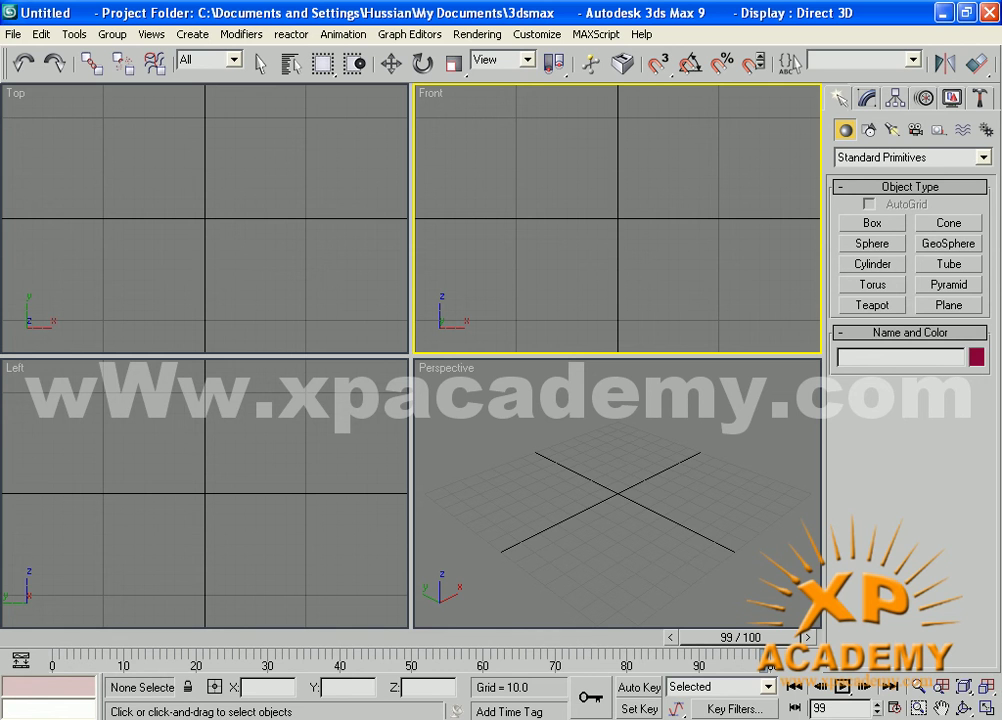
pyautogui.click(943, 13)
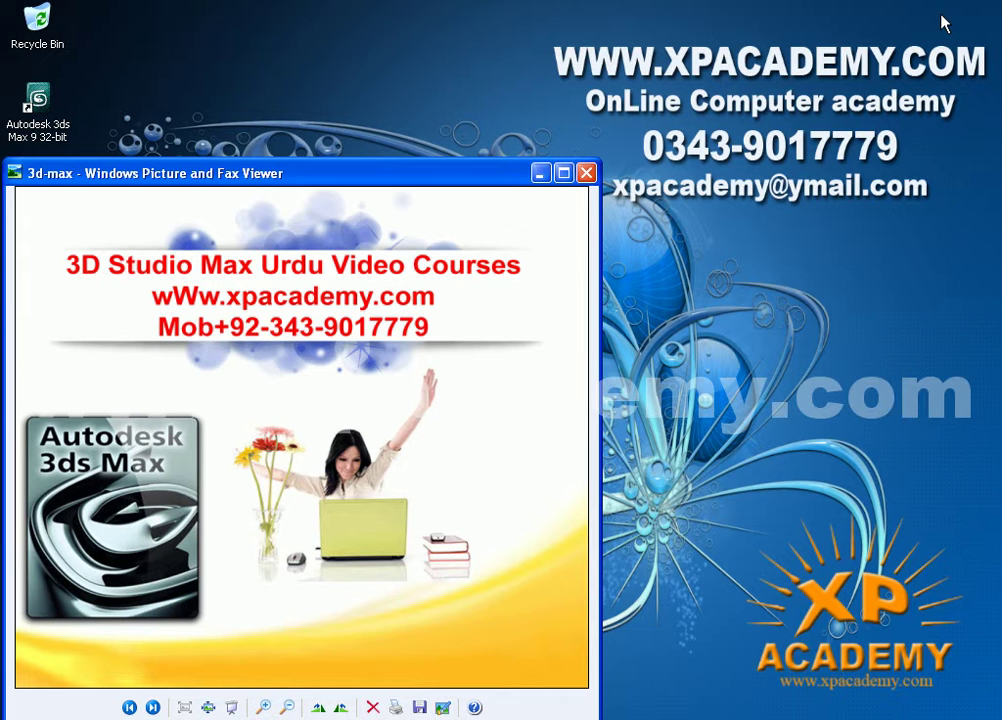